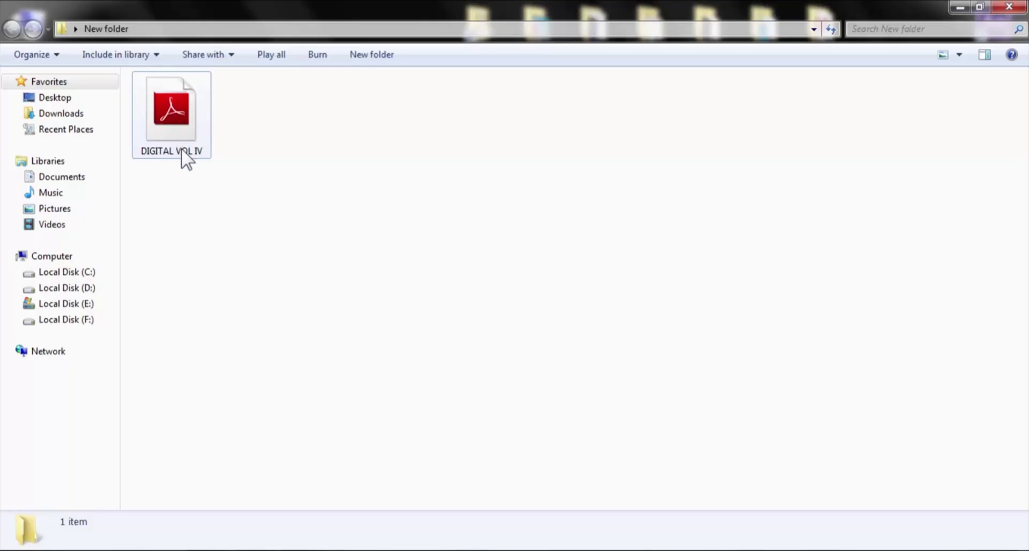
- Open the DIGITAL VOL IV PDF with Adobe Photoshop CS6 from its right-click menu
right_click(171, 115)
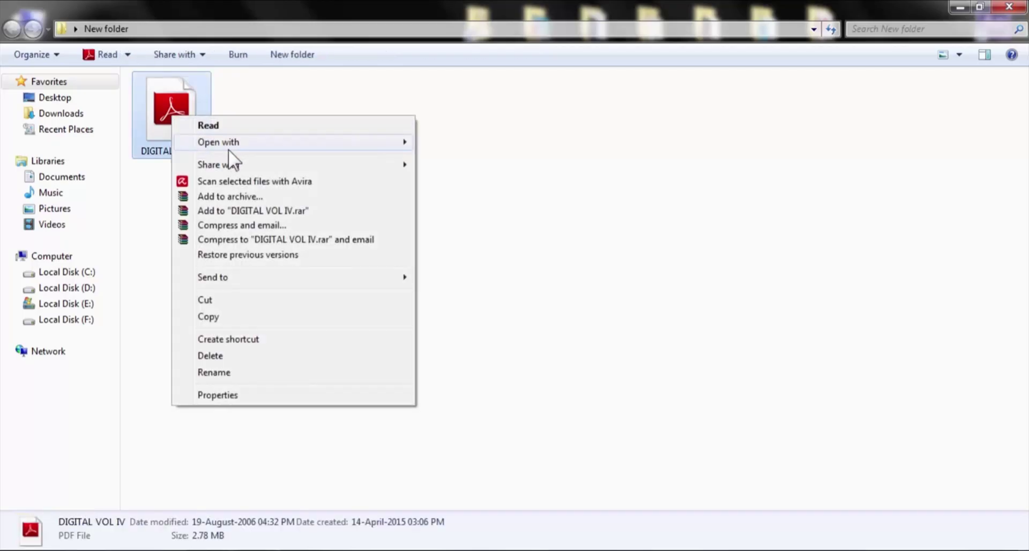
mouse_move(326, 145)
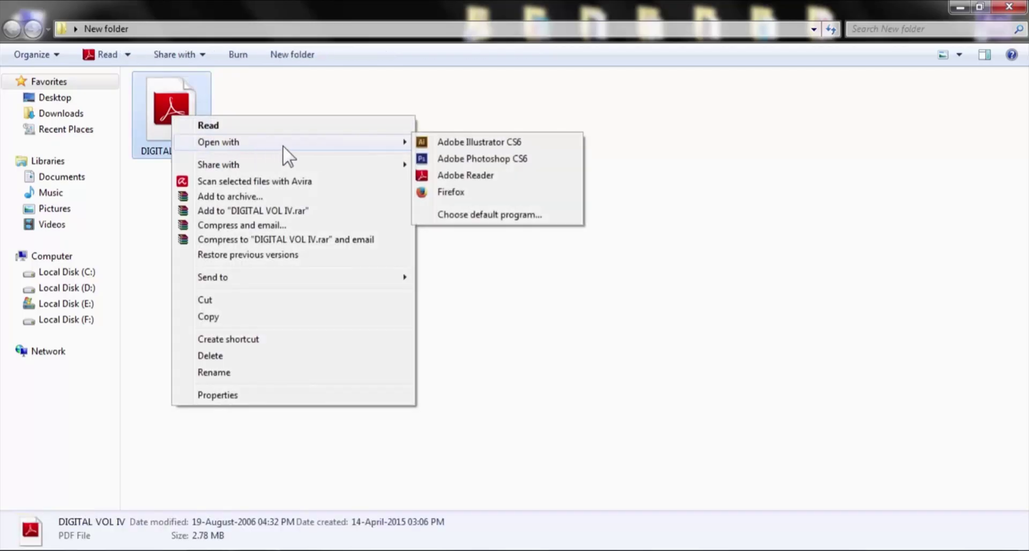
left_click(456, 159)
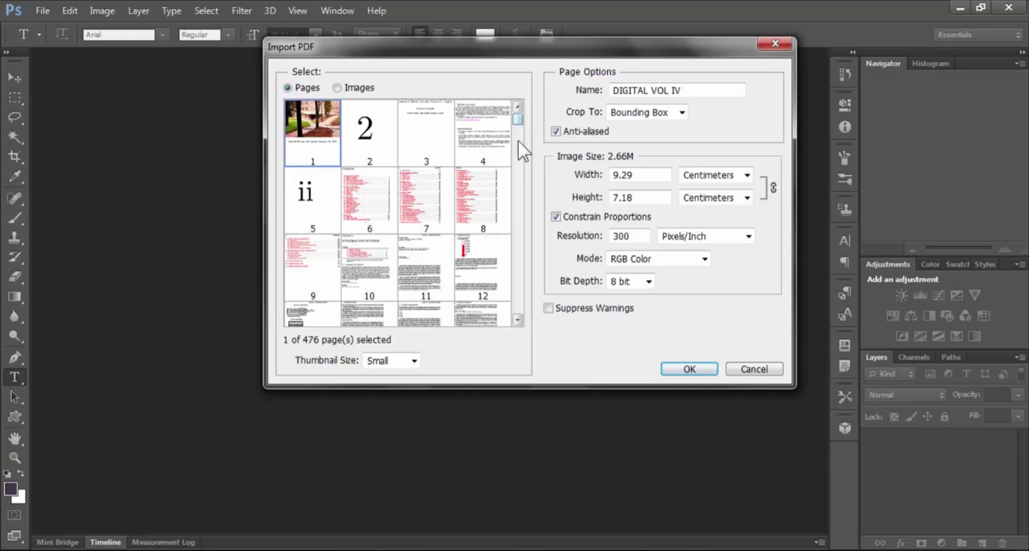
- Import page 15 of the PDF as the new document DIGITAL VOL IV-15
scroll(434, 265, "down", 3)
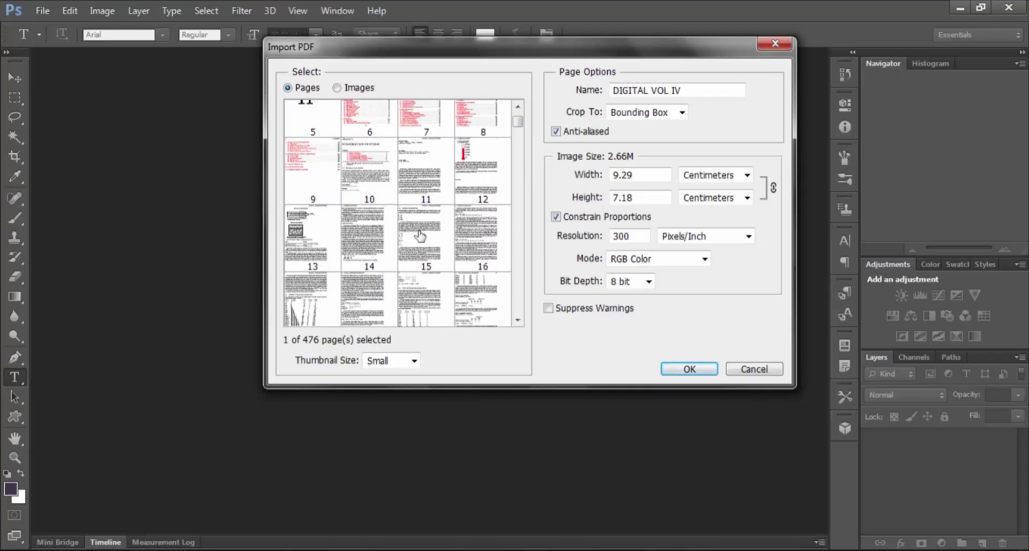
left_click(423, 239)
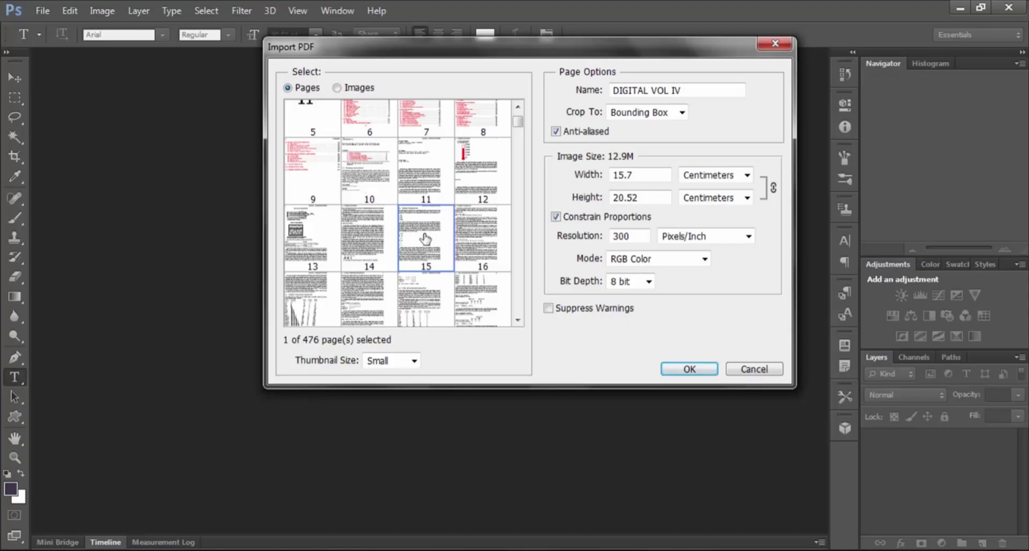
left_click(688, 369)
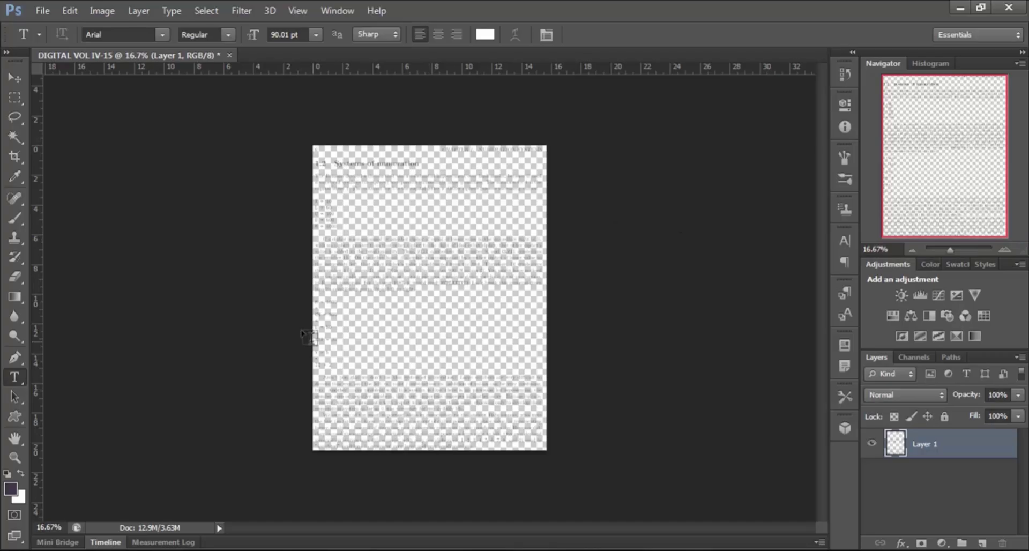
left_click(1003, 249)
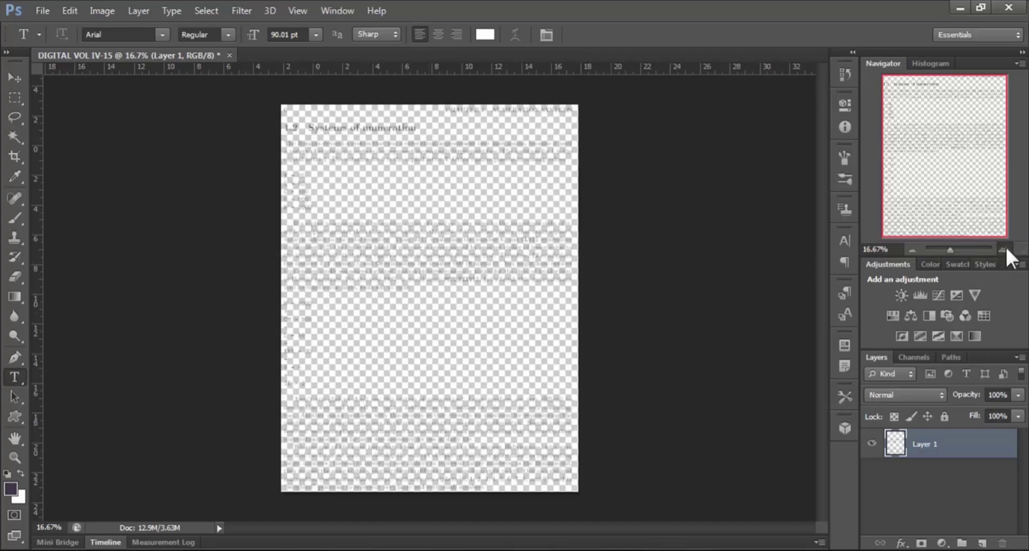
left_click(1003, 249)
left_click(1003, 248)
left_click(1003, 249)
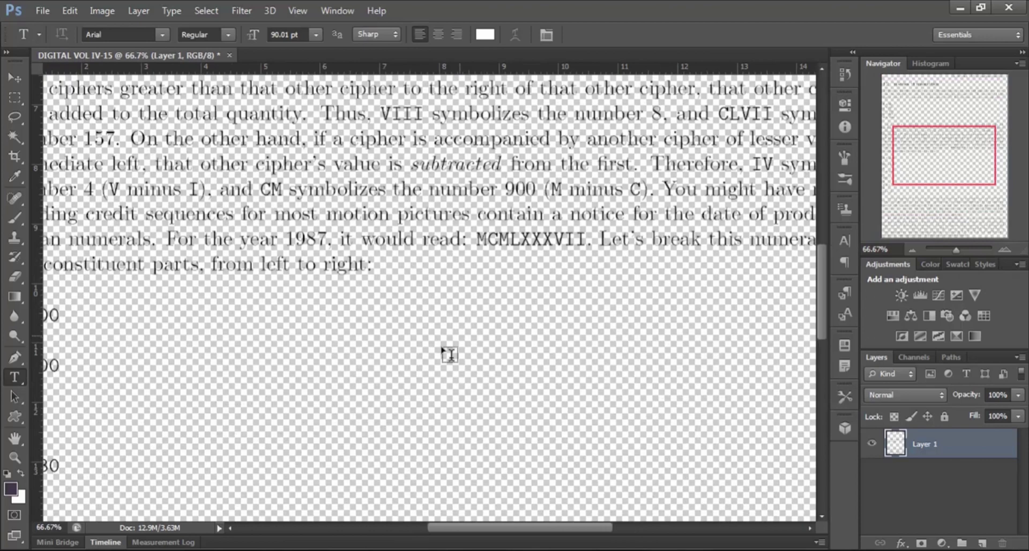
scroll(441, 367, "up", 5)
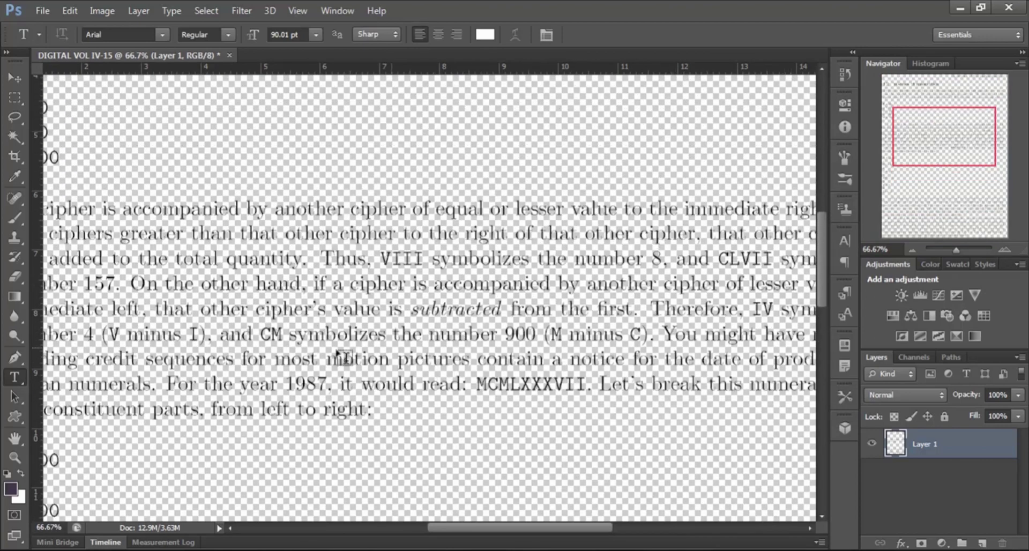
left_click_drag(492, 529, 413, 535)
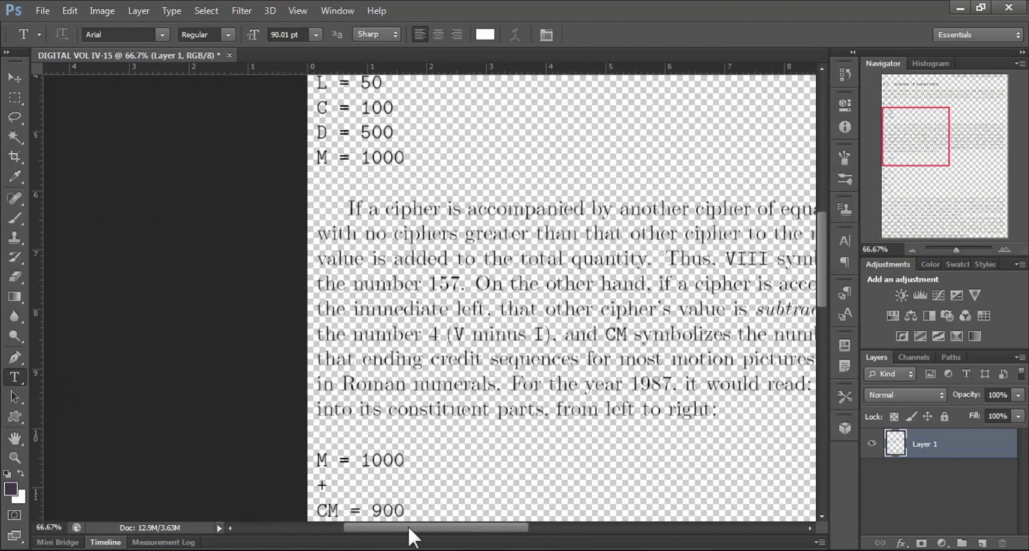
scroll(523, 241, "up", 5)
scroll(487, 298, "up", 4)
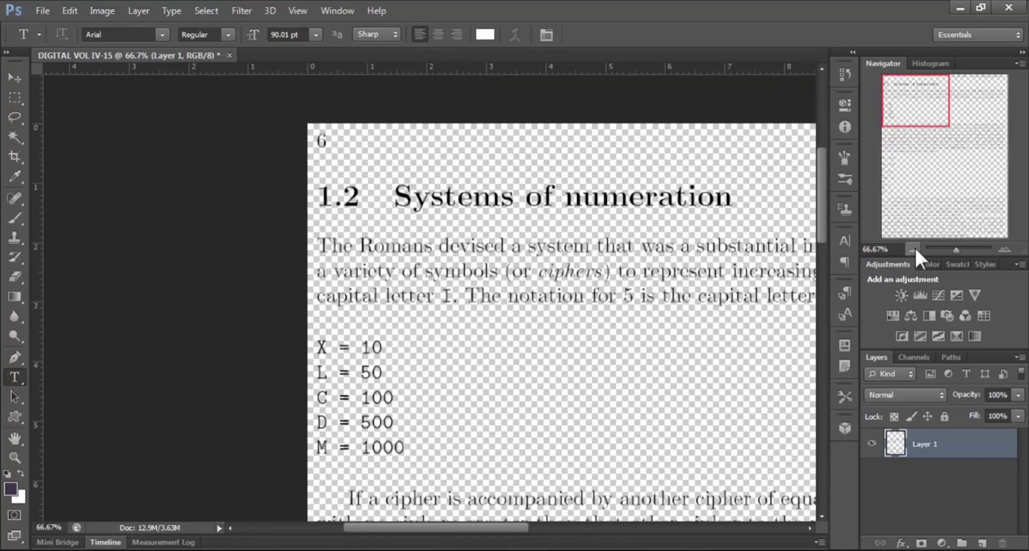
left_click(912, 249)
left_click(913, 248)
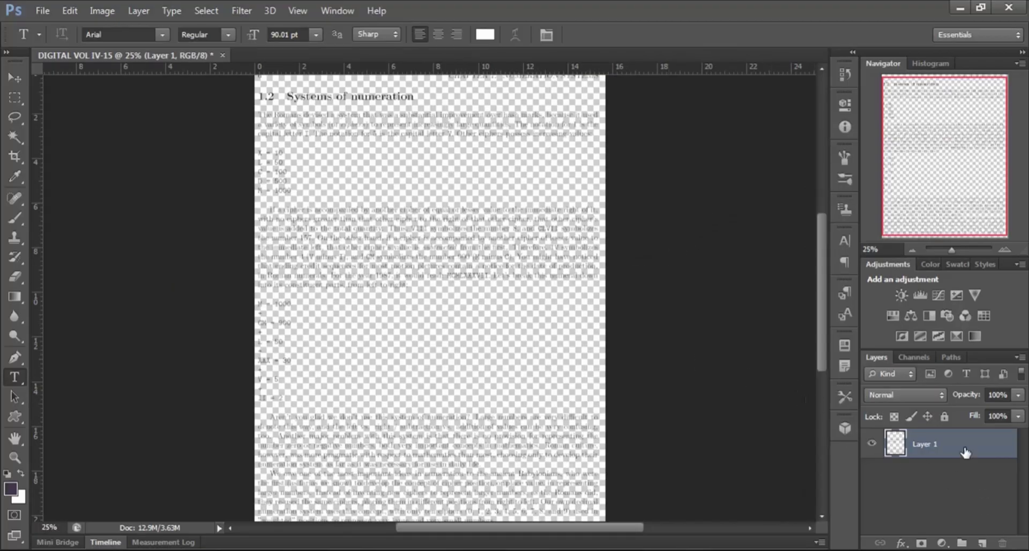
- Create an empty Layer 2 and move it below Layer 1 in the Layers panel
left_click_drag(998, 537, 982, 543)
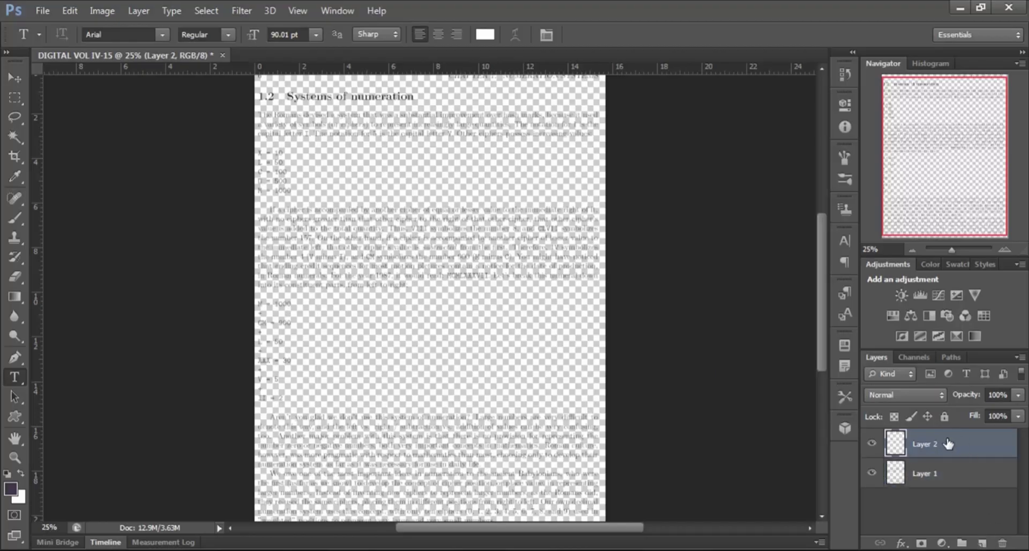
left_click_drag(957, 444, 957, 487)
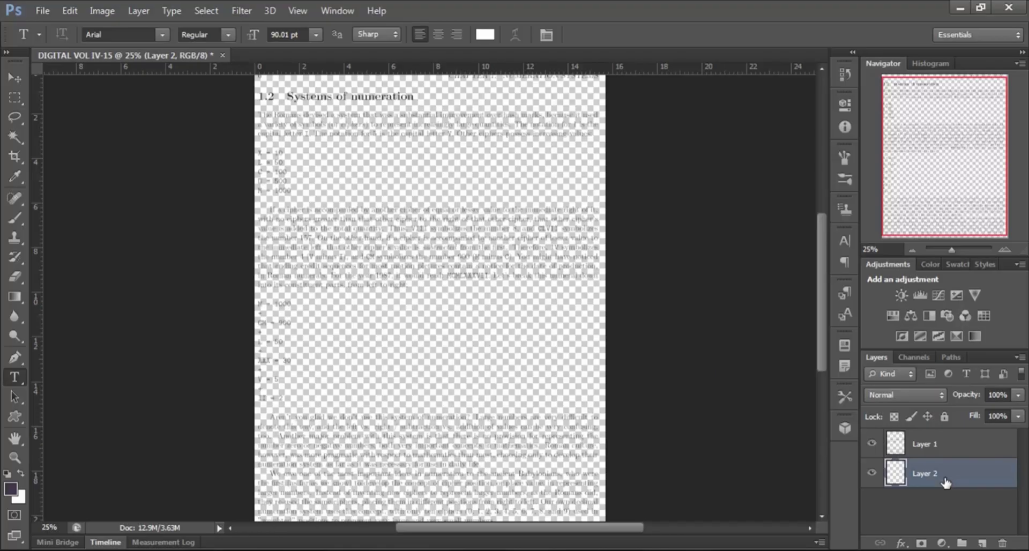
- Make white the foreground colour and fill Layer 2 with it using the Paint Bucket
left_click(20, 471)
left_click(18, 297)
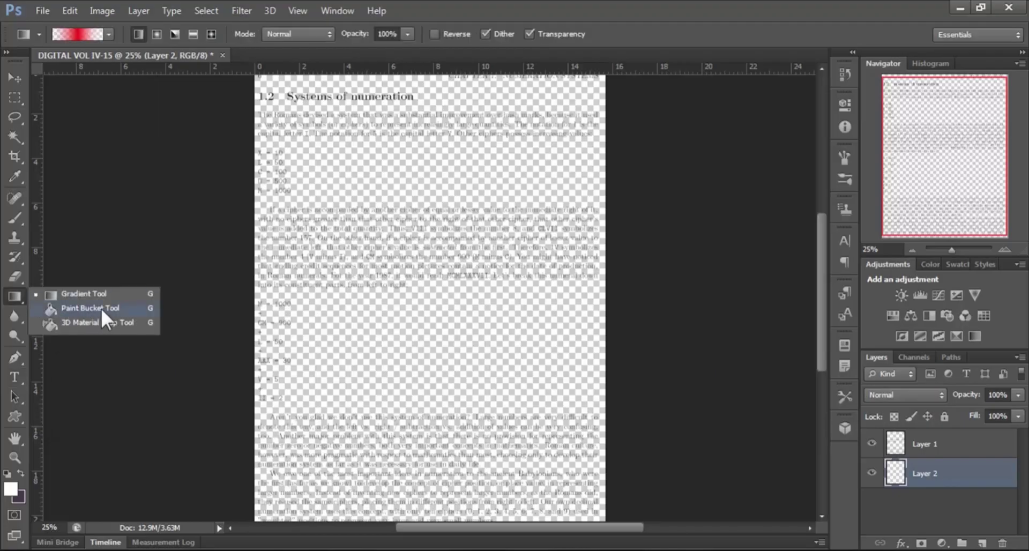
left_click(107, 309)
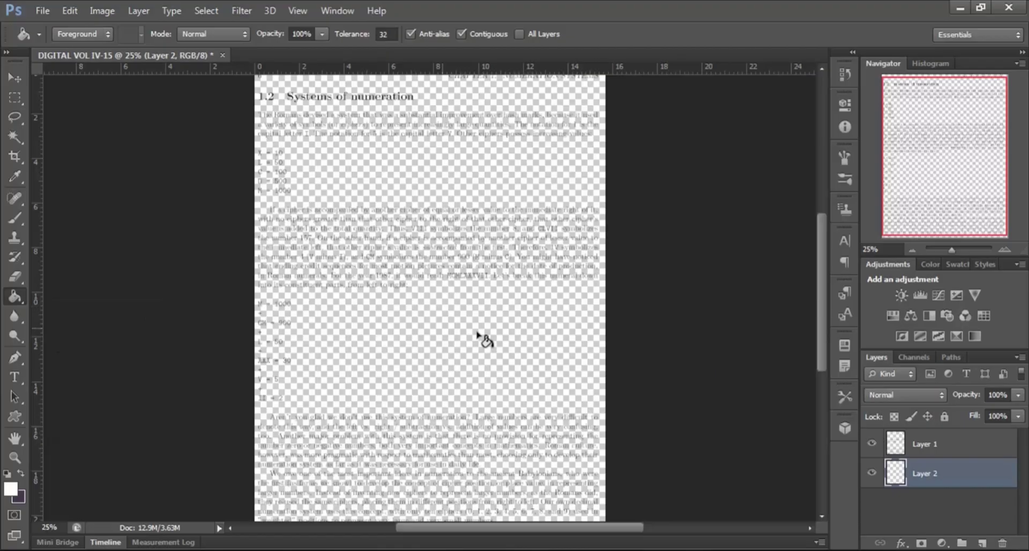
left_click(533, 348)
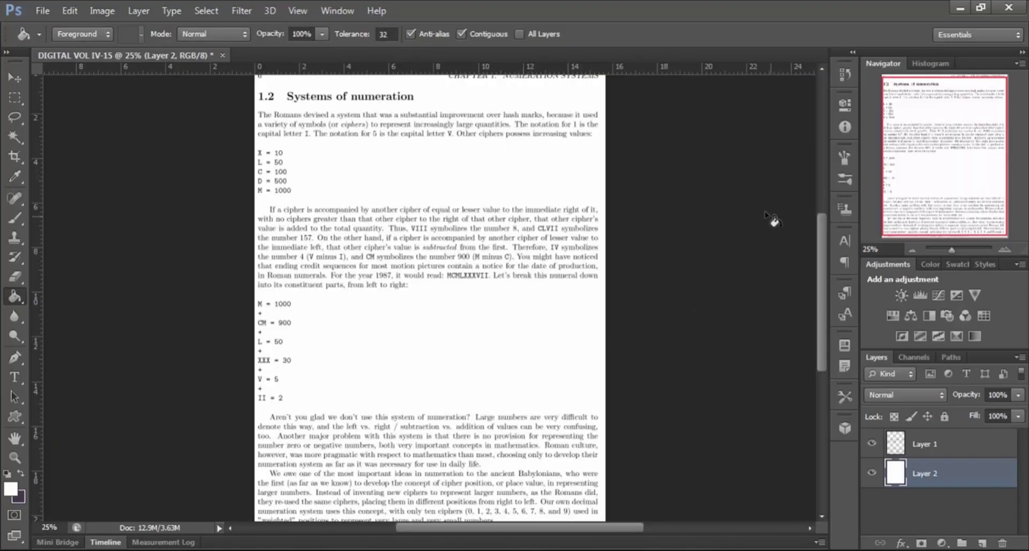
scroll(745, 258, "up", 2)
scroll(742, 263, "down", 3)
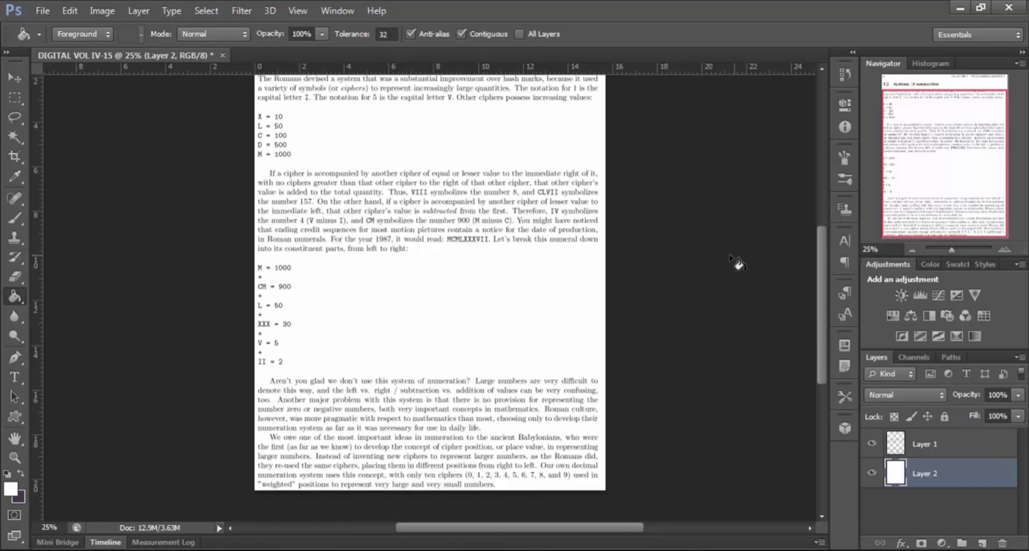
scroll(691, 273, "up", 3)
scroll(686, 292, "down", 1)
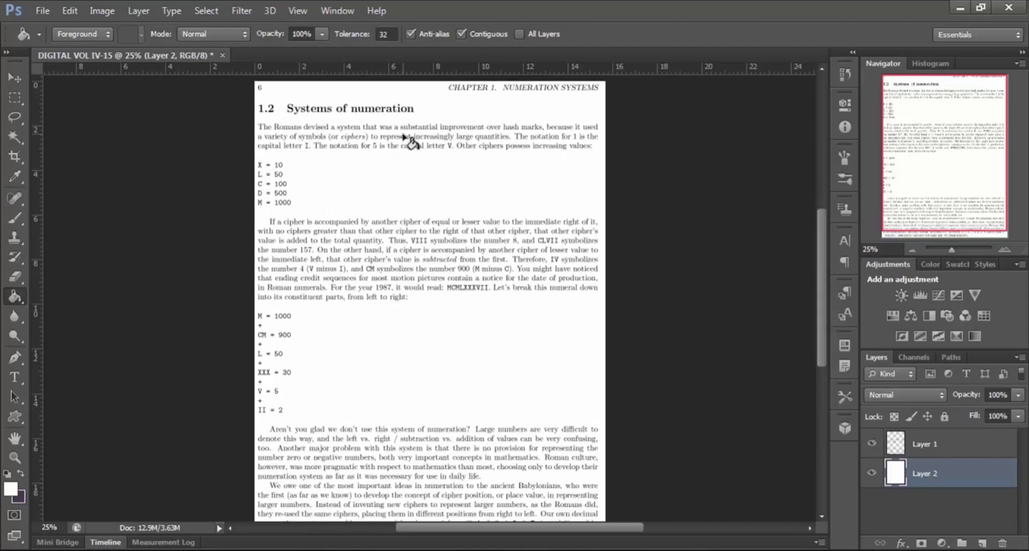
left_click(1004, 249)
left_click(1004, 249)
left_click(1004, 248)
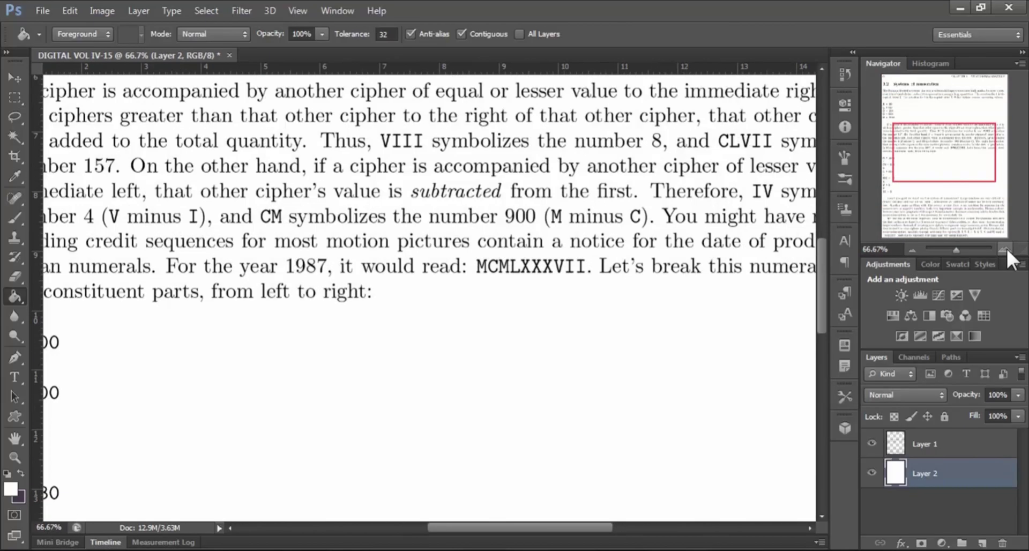
scroll(299, 339, "up", 3)
scroll(569, 300, "up", 5)
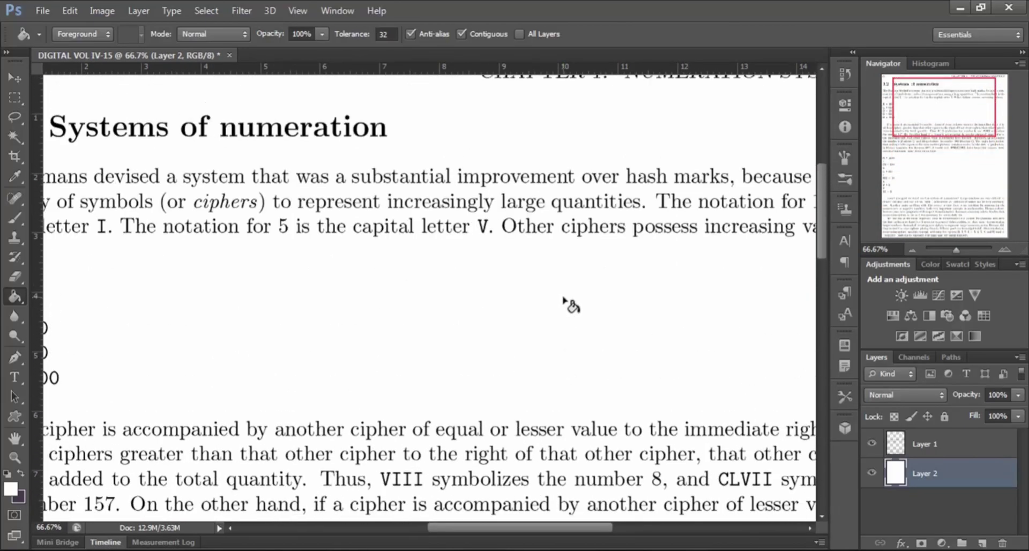
left_click_drag(470, 527, 439, 527)
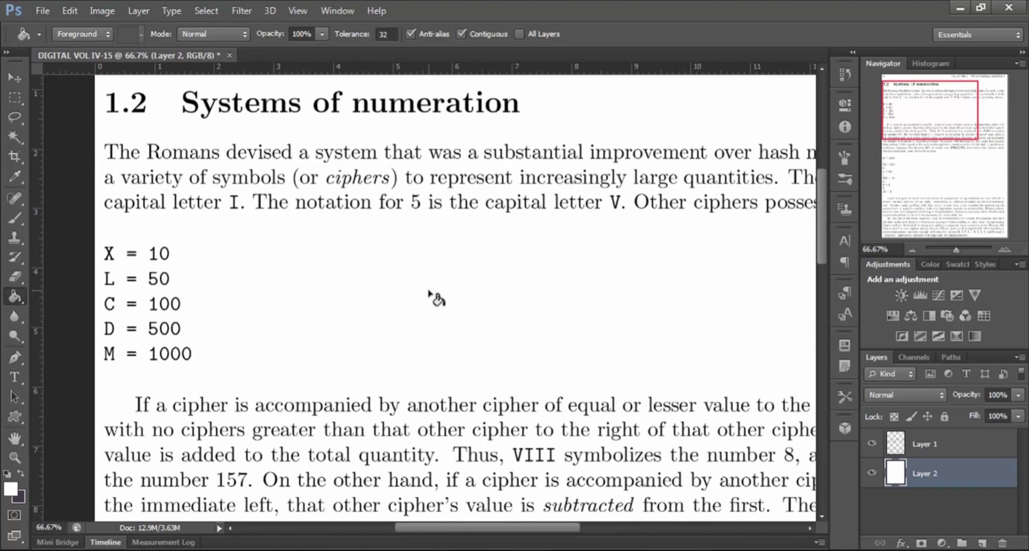
scroll(436, 299, "up", 3)
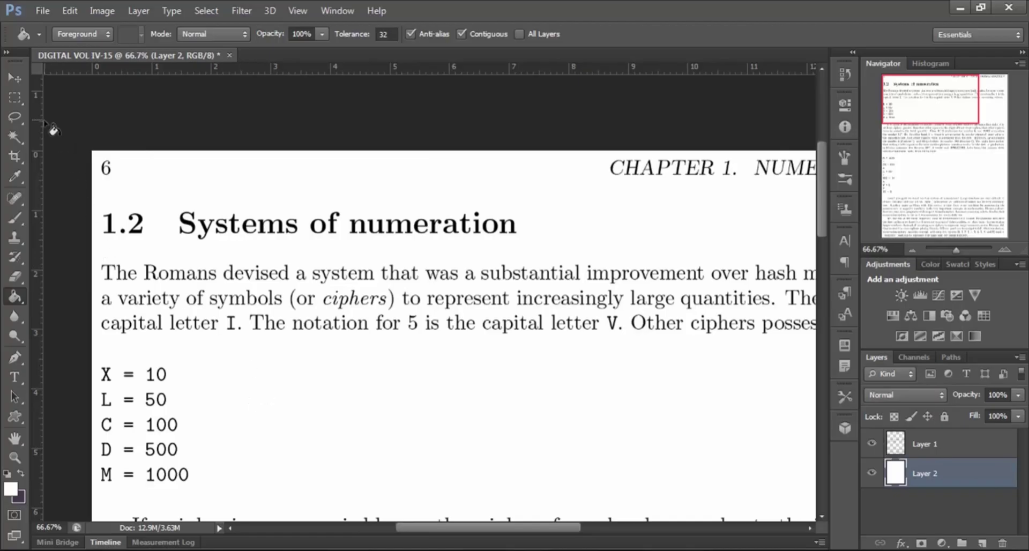
- Add a new text layer with the word abcde, adjusting the font size and setting the colour to black
left_click(15, 377)
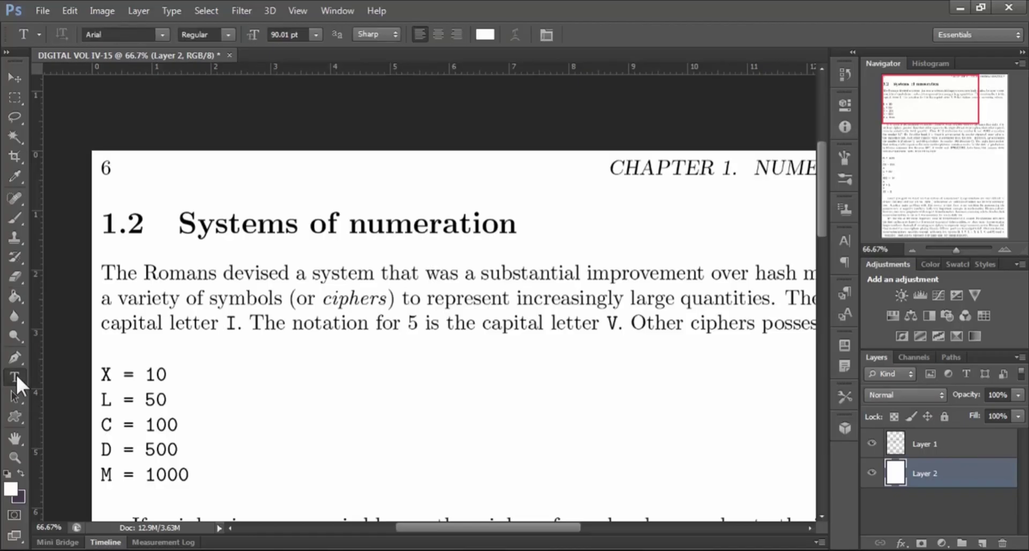
left_click(304, 407)
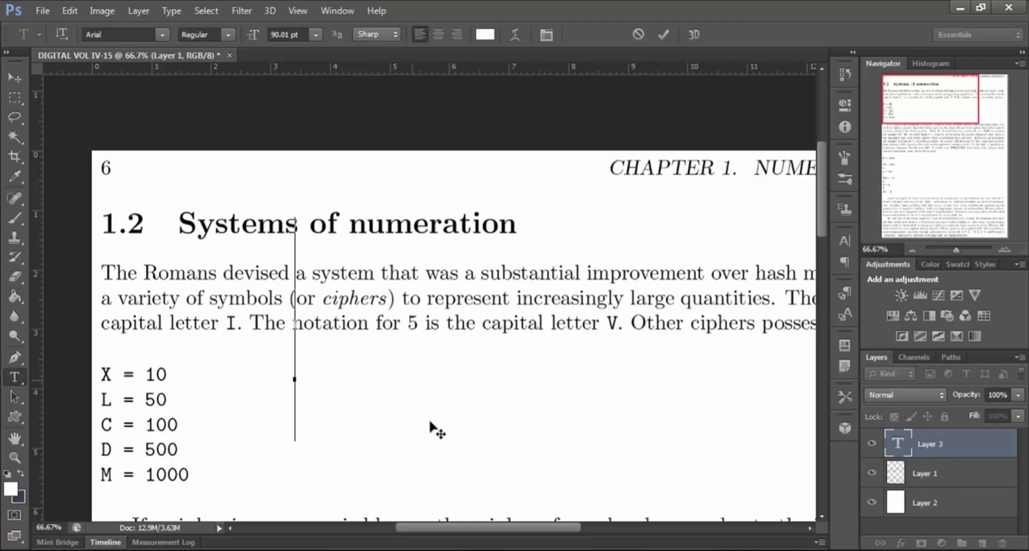
left_click(292, 34)
type("0")
key("Return")
left_click_drag(250, 34, 285, 38)
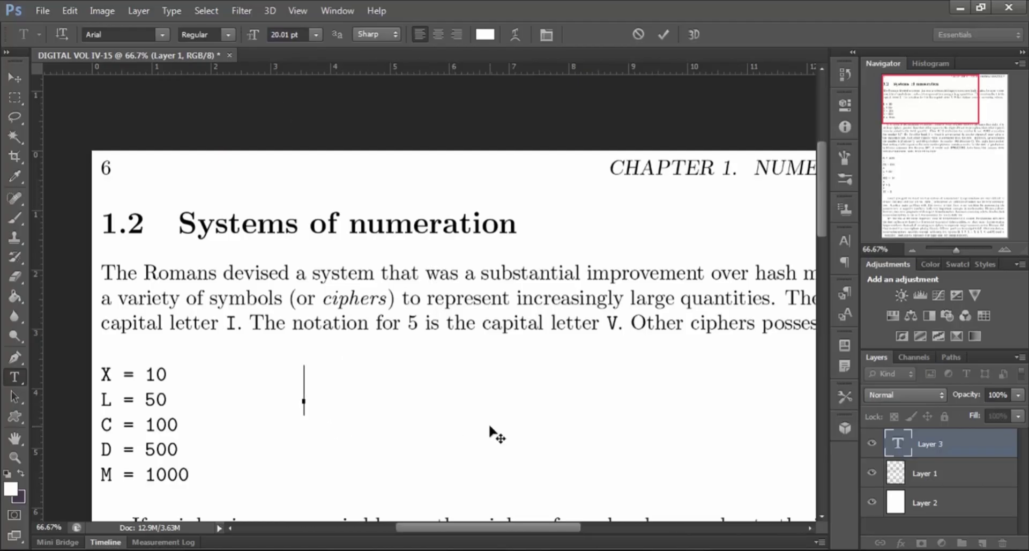
type("_________")
key("ctrl+a")
left_click(485, 34)
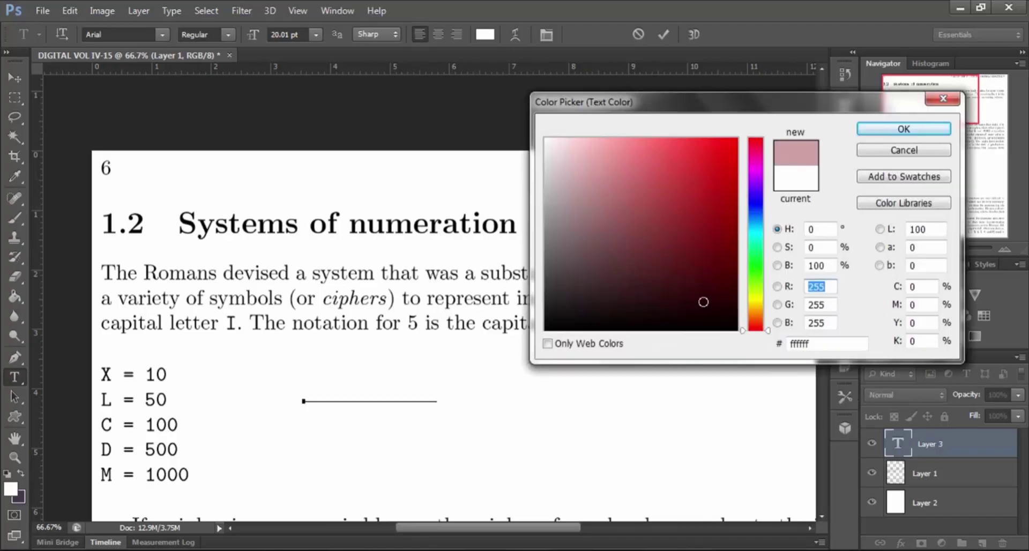
type("0")
key("Return")
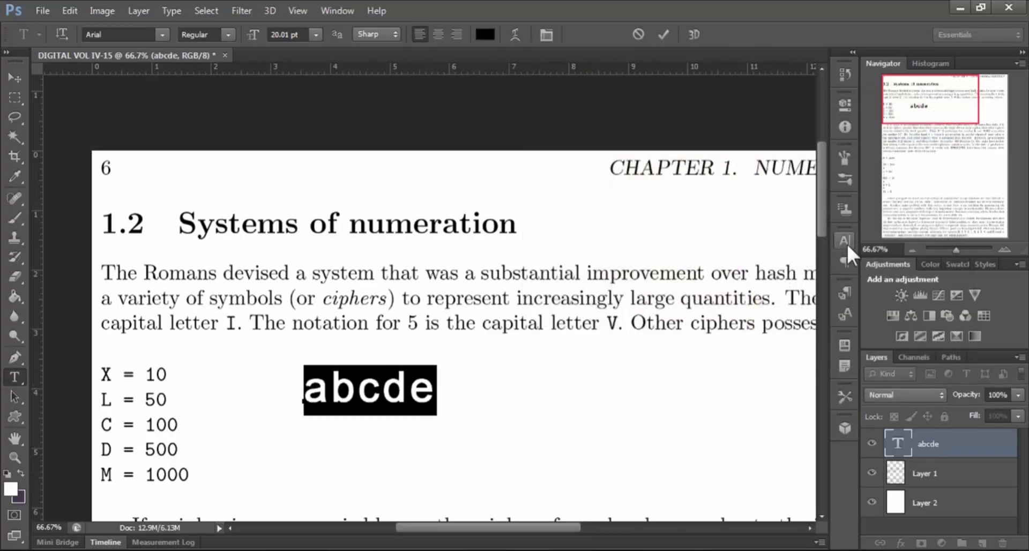
key("Escape")
- Reselect abcde, cycle through fonts until it is set in Arial Regular, and commit
left_click(332, 346)
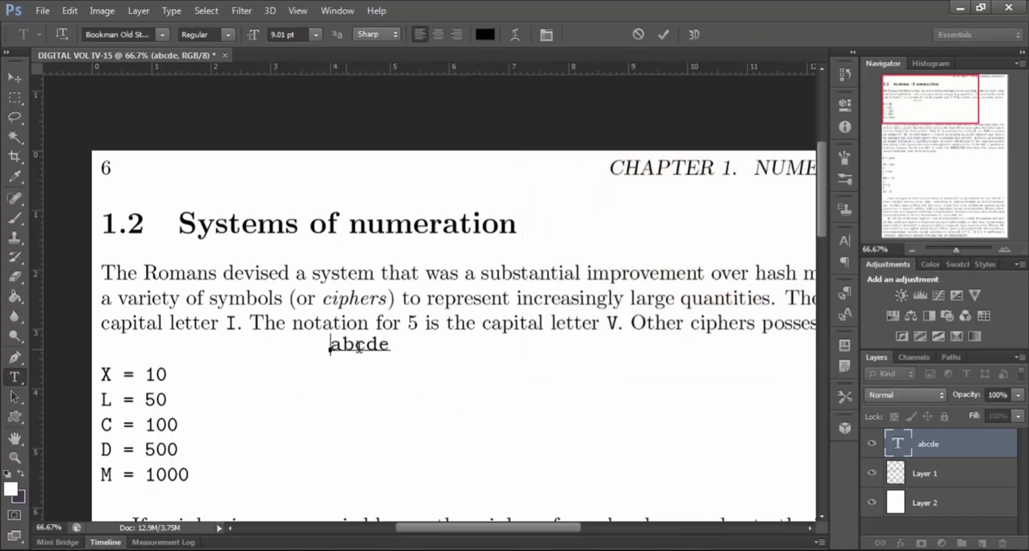
key("ctrl+a")
left_click(116, 34)
key("Down")
key("Down")
key("Down")
key("Down")
key("Down")
key("Down")
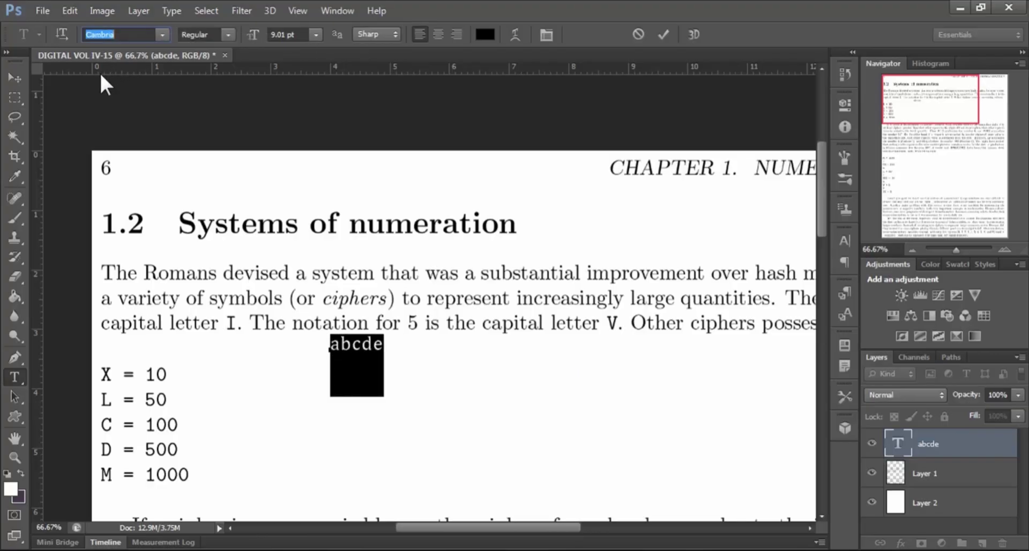
key("Down")
key("Down")
key("Down")
key("Down")
key("Down")
key("Down")
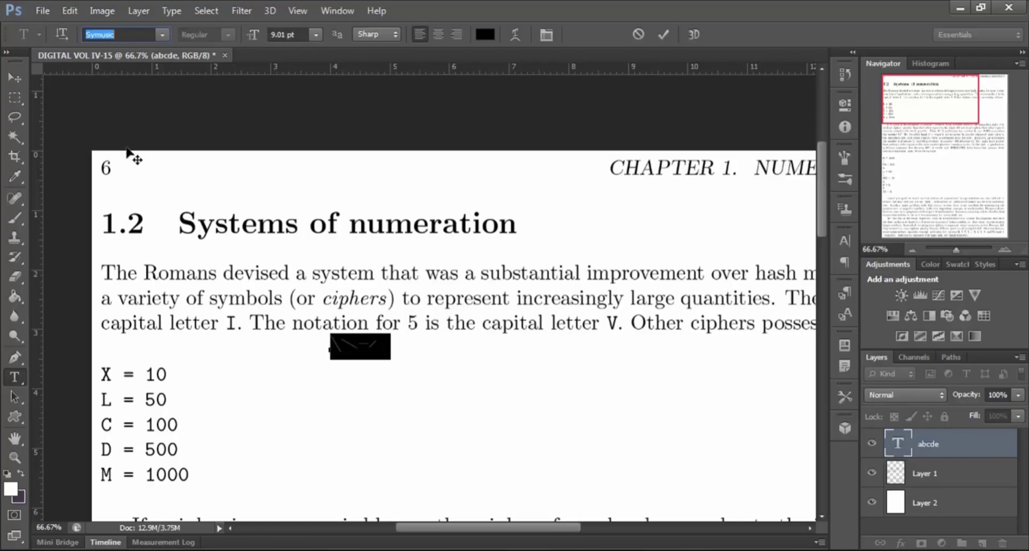
key("Up")
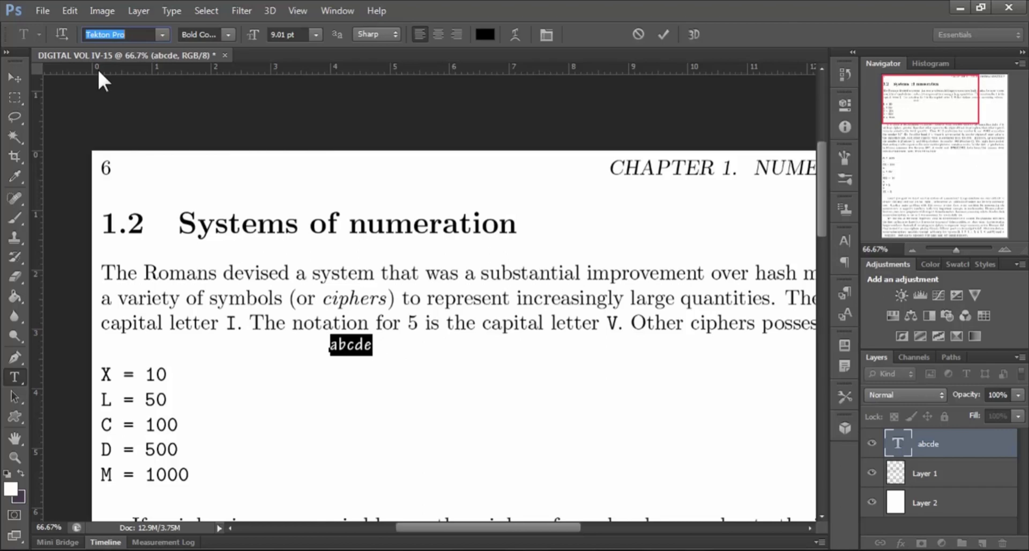
left_click(161, 34)
scroll(184, 80, "up", 15)
left_click(150, 51)
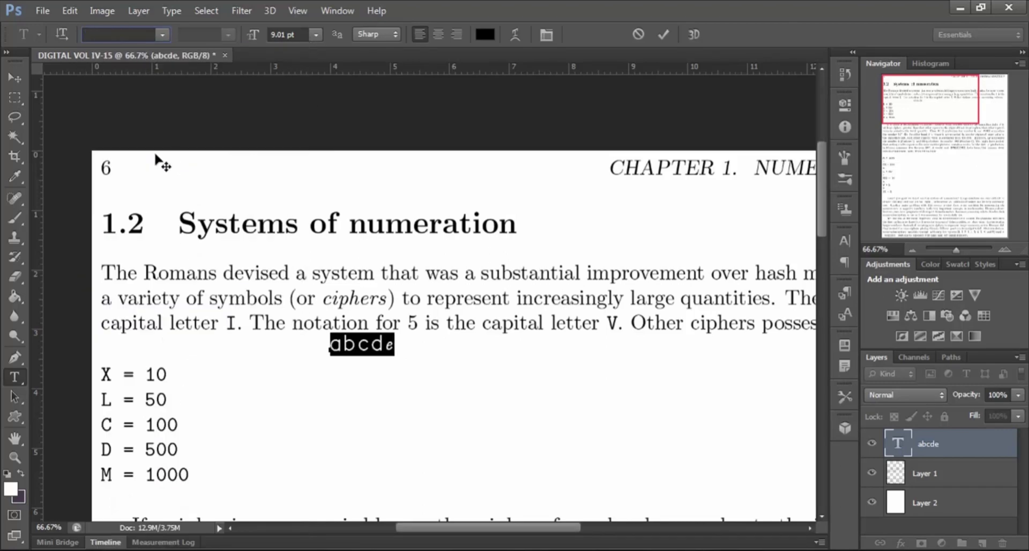
left_click(162, 35)
left_click(156, 72)
key("Down")
key("Down")
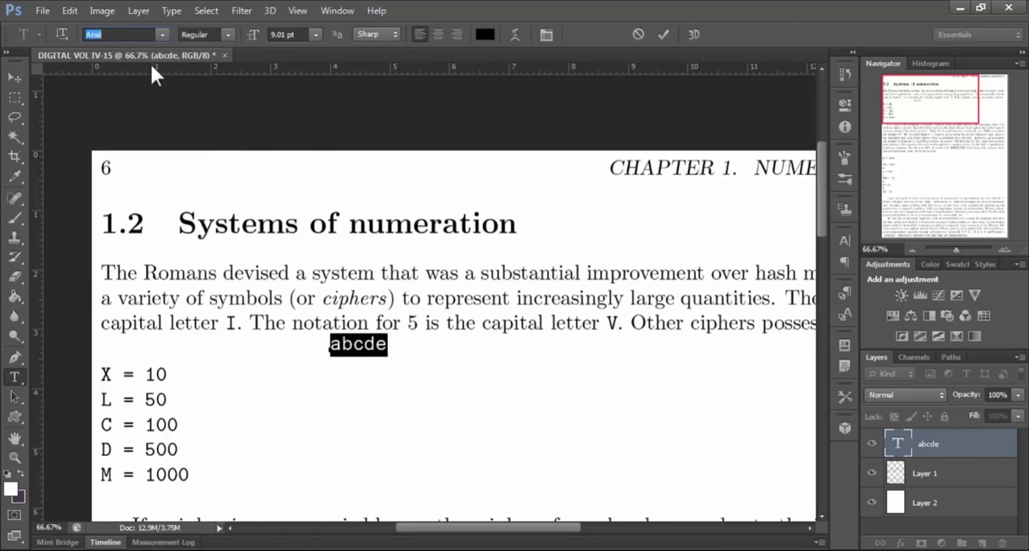
left_click(664, 34)
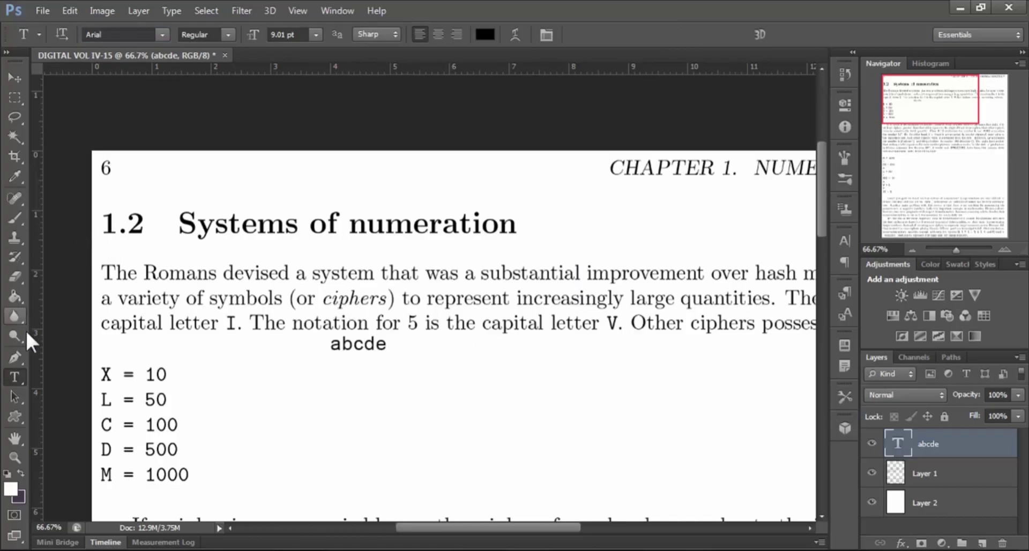
- Erase the word 'ciphers' from Layer 1 with a 13 px Eraser brush
left_click(15, 276)
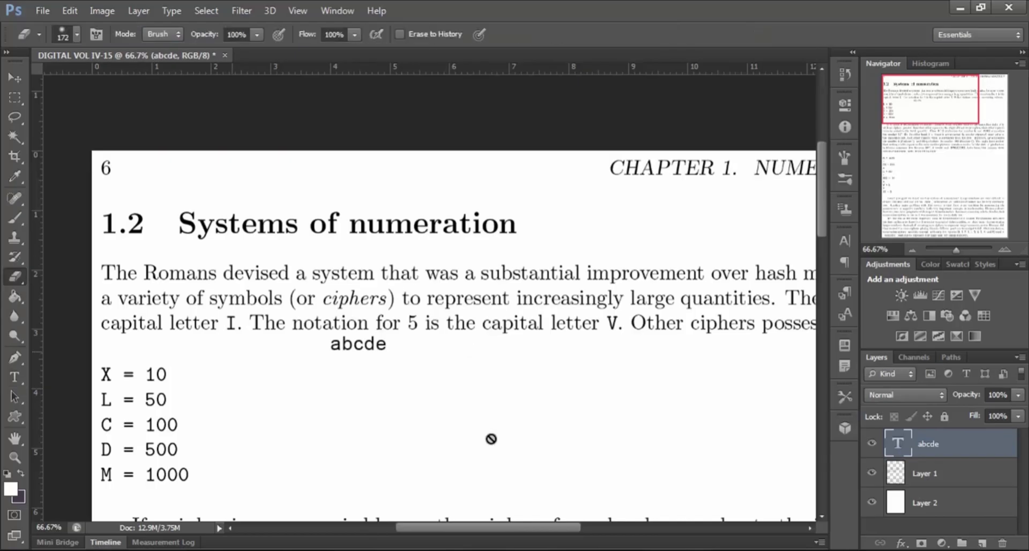
left_click(939, 474)
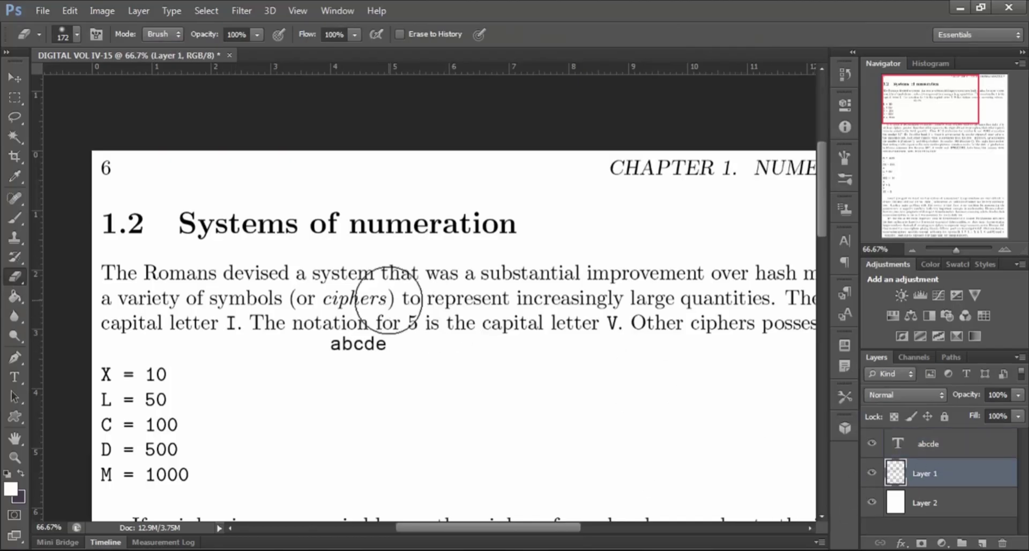
right_click(394, 300)
left_click(411, 334)
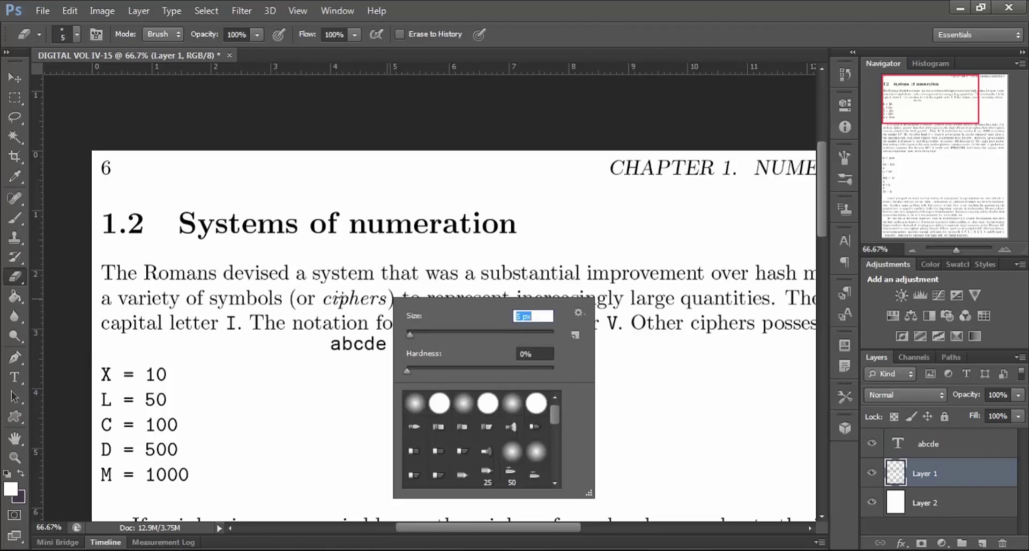
left_click(351, 301)
mouse_move(351, 301)
left_mouse_down()
mouse_move(329, 303)
mouse_move(337, 292)
mouse_move(382, 300)
left_mouse_up()
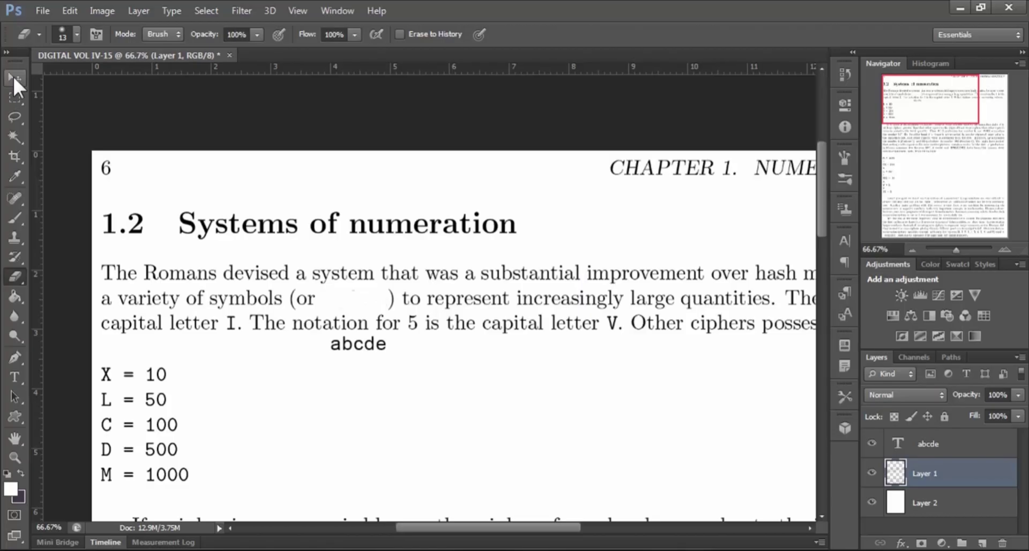
- Drag the abcde layer into the gap after '(or' and nudge it right into place
left_click(13, 78)
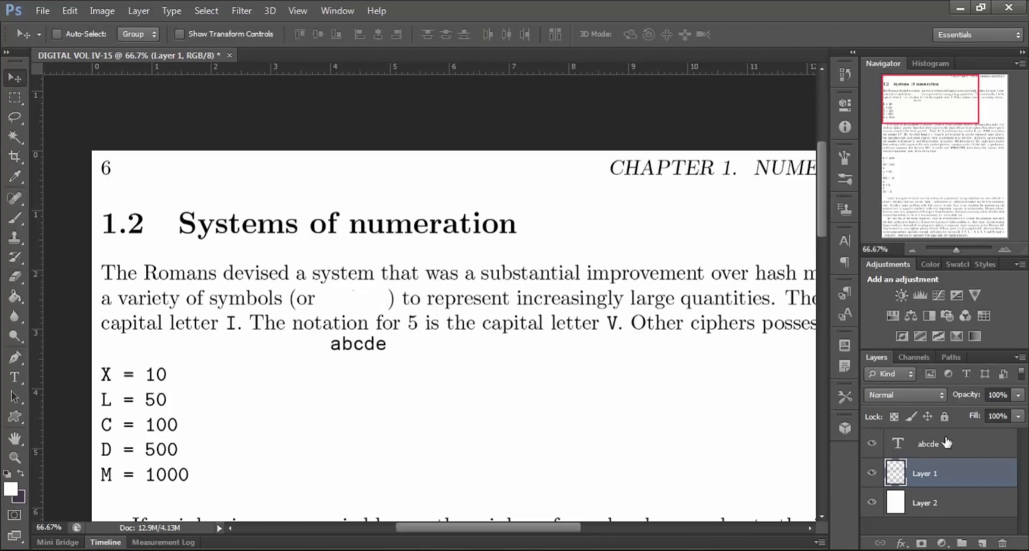
left_click(917, 440)
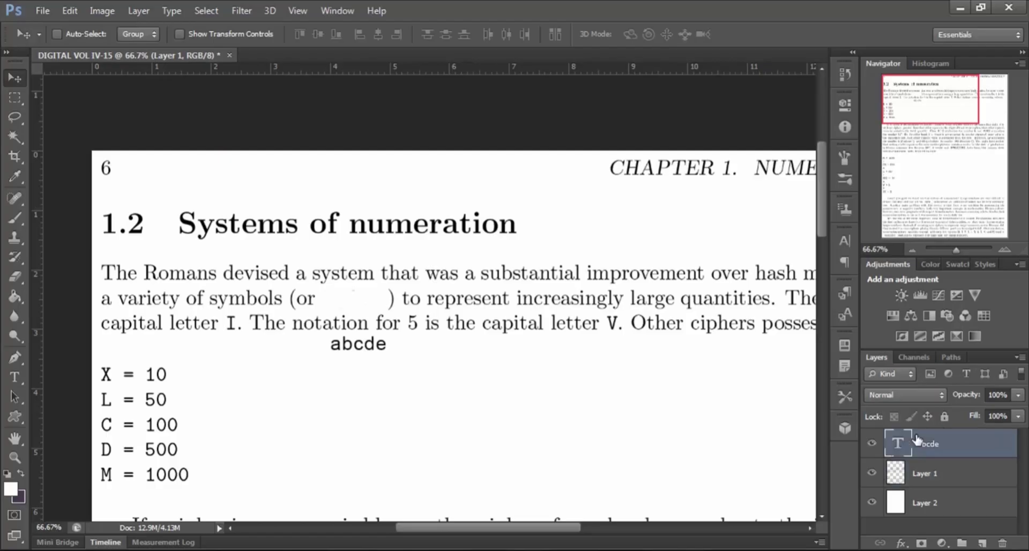
left_click_drag(373, 368, 366, 324)
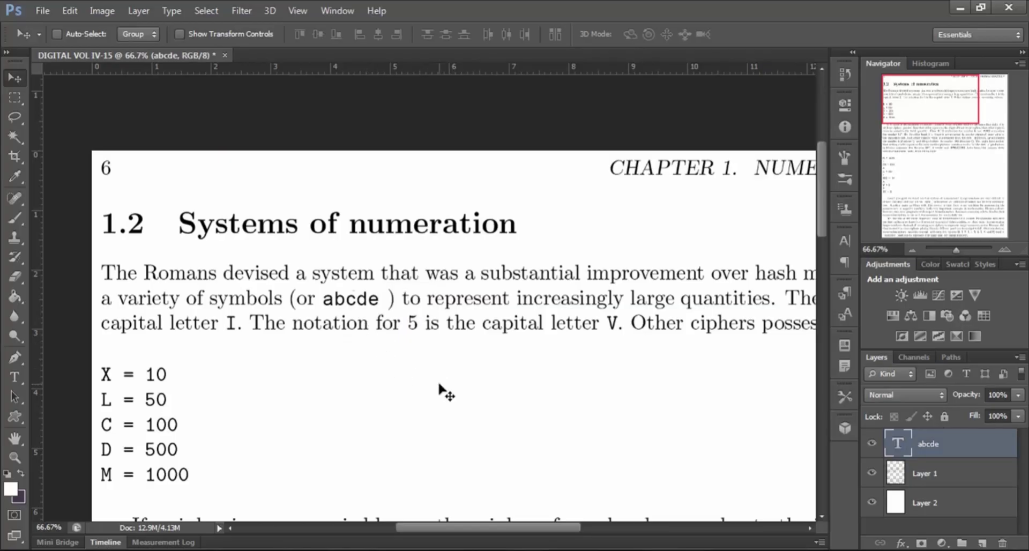
key("Right")
key("Right")
key("Right")
key("Right")
key("Right")
key("Right")
key("Right")
key("Right")
key("Right")
key("Right")
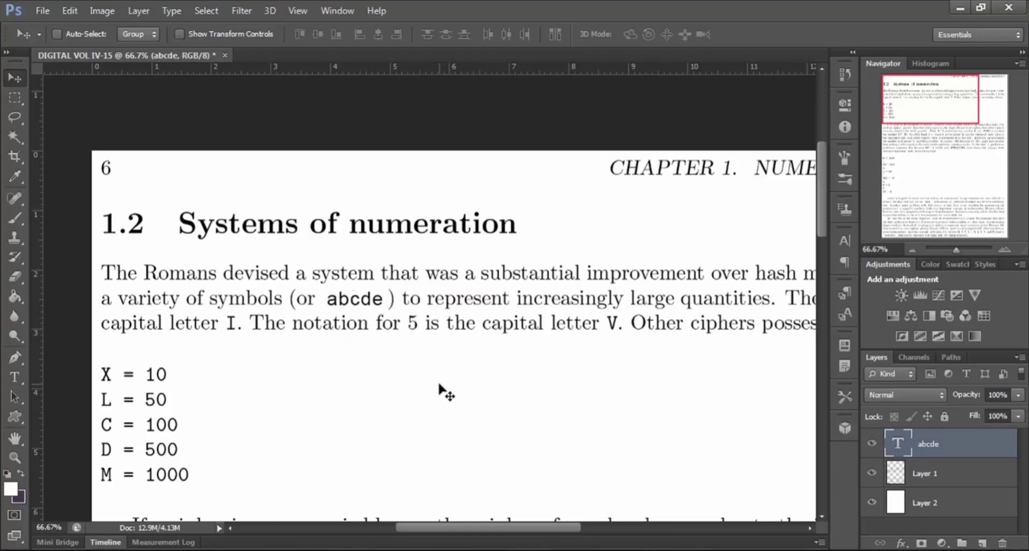
- Zoom out via the Navigator and scroll to check the full page width
left_click(912, 250)
left_click(911, 250)
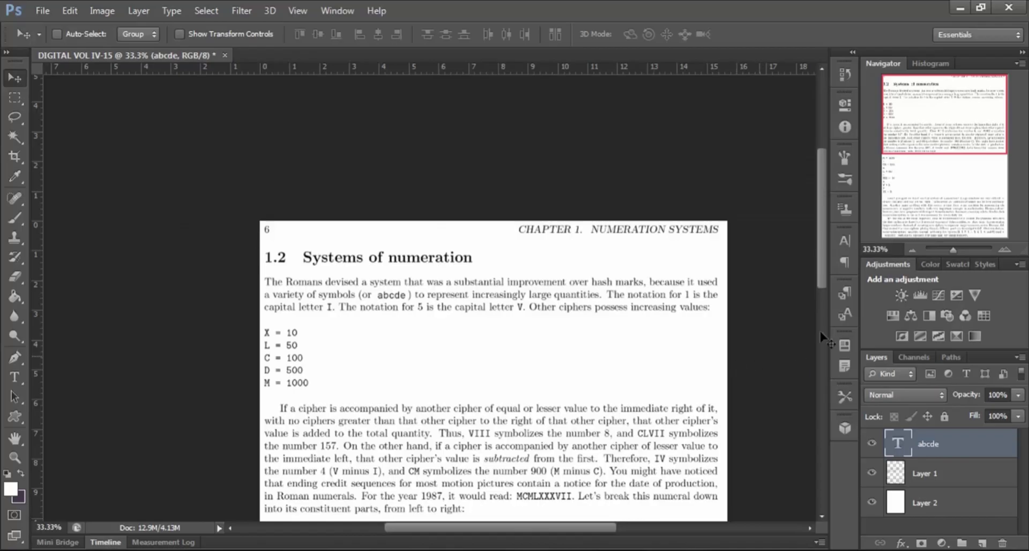
left_click(911, 249)
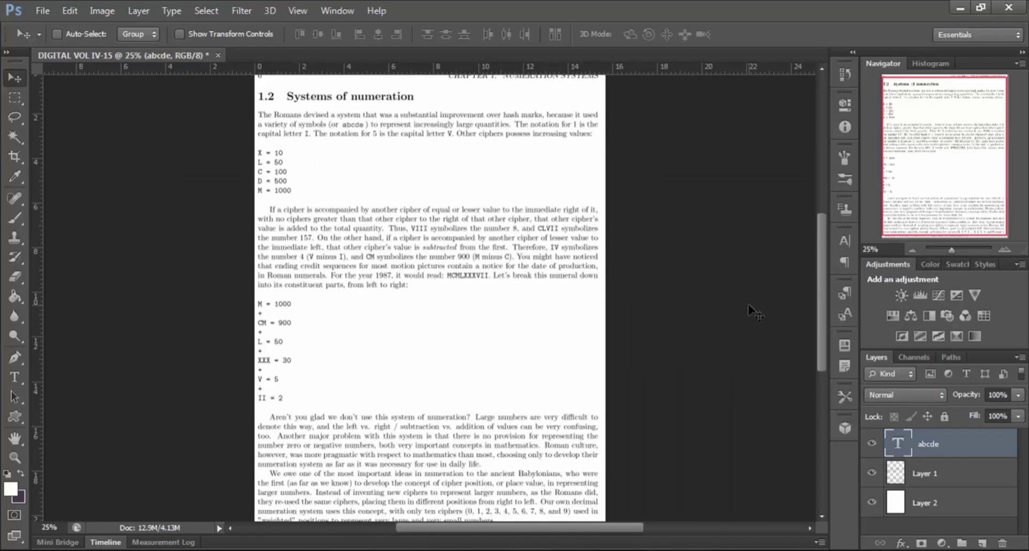
scroll(748, 316, "up", 1)
scroll(742, 337, "down", 2)
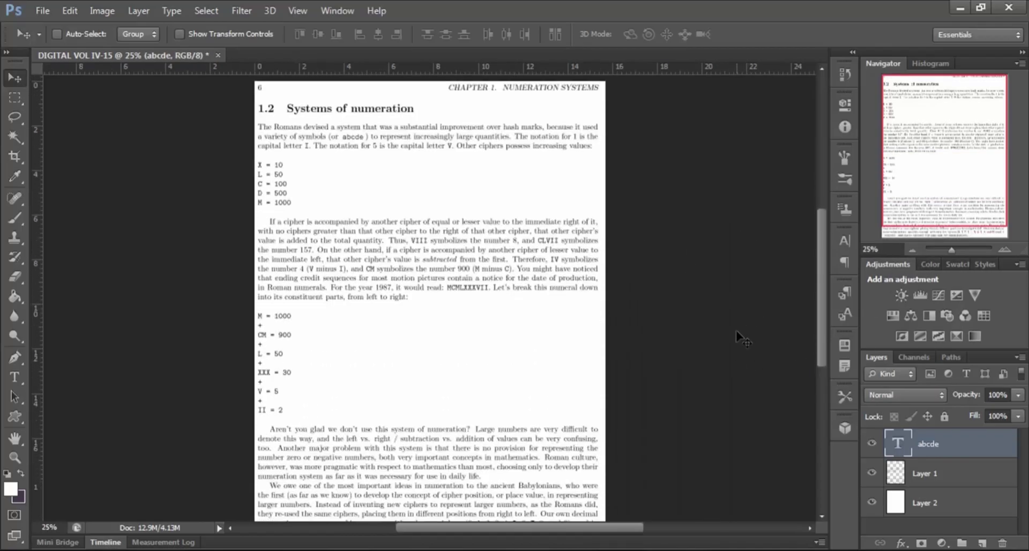
scroll(742, 337, "down", 1)
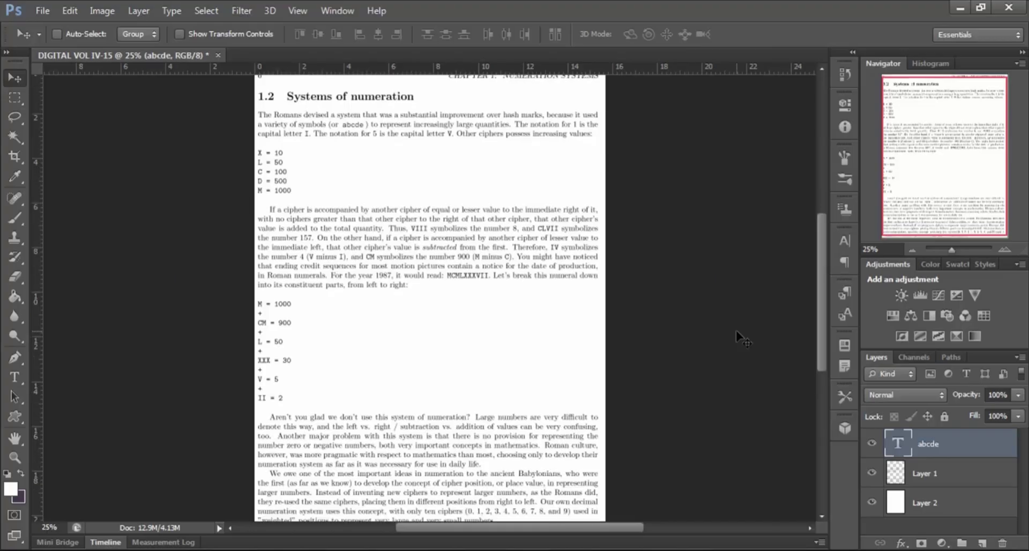
scroll(735, 330, "down", 1)
scroll(735, 330, "up", 5)
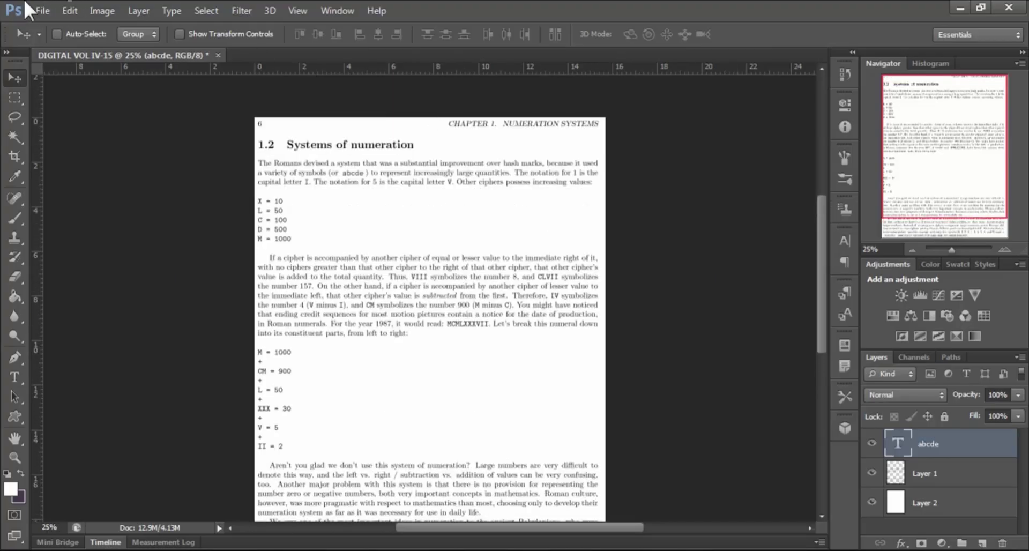
- Save as Photoshop PDF 'DIGITAL VOL IV-15.pdf' with High Quality Print, accepting the compatibility warning
left_click(36, 7)
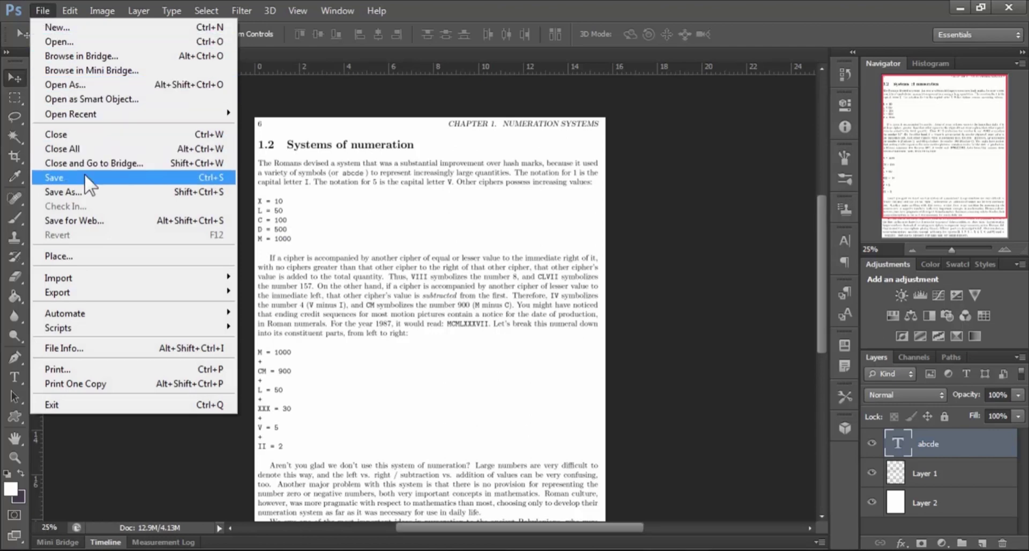
left_click(87, 192)
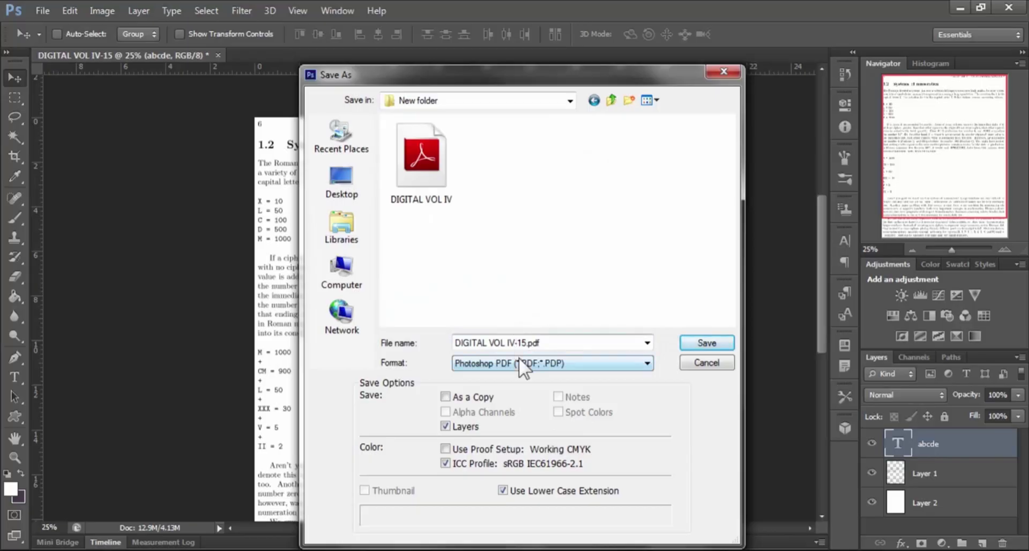
left_click(520, 363)
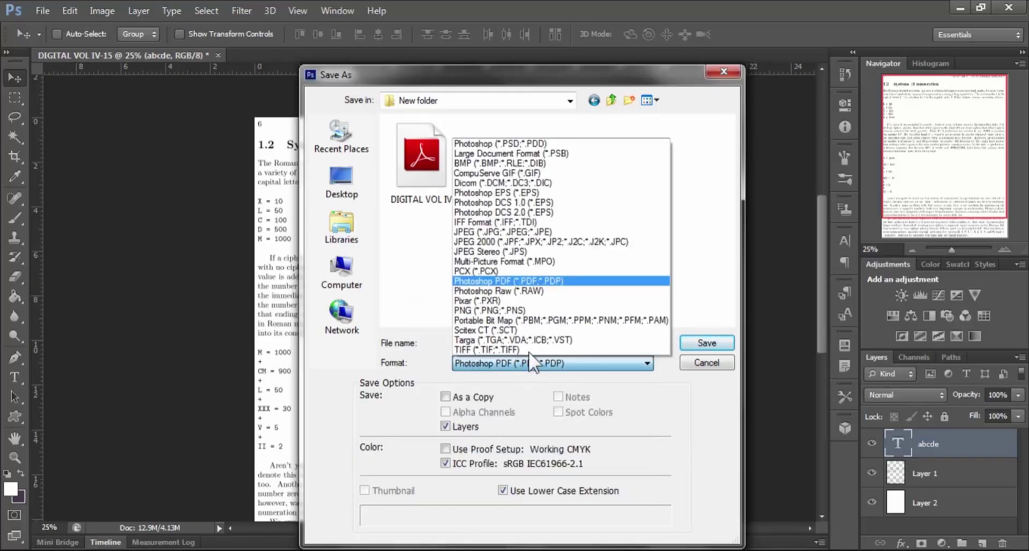
left_click(558, 284)
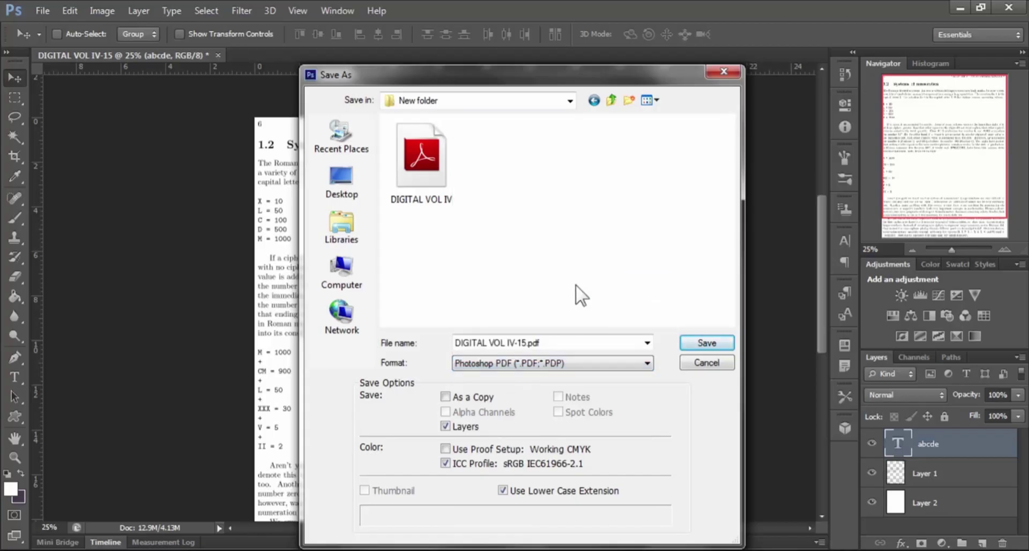
left_click(703, 342)
left_click(522, 223)
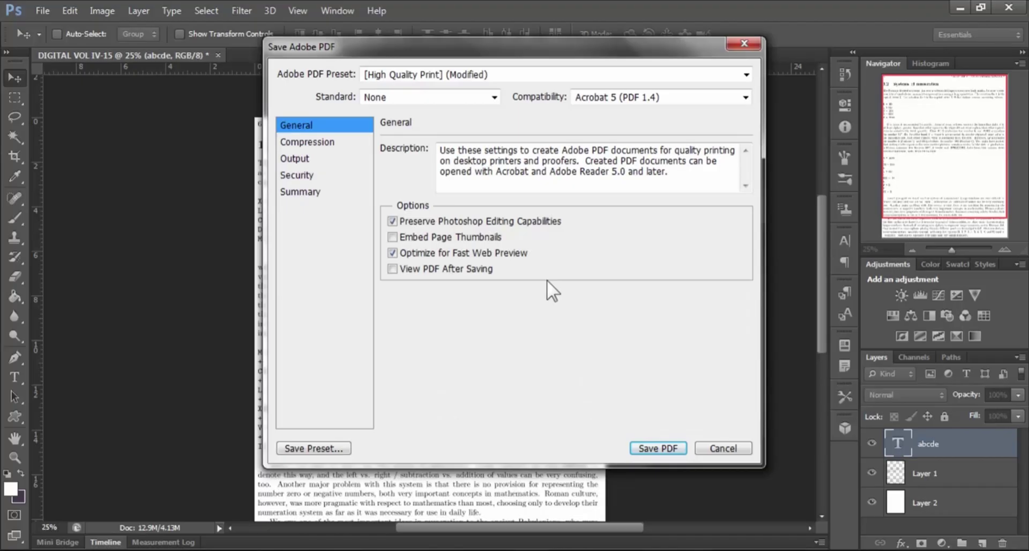
left_click(658, 449)
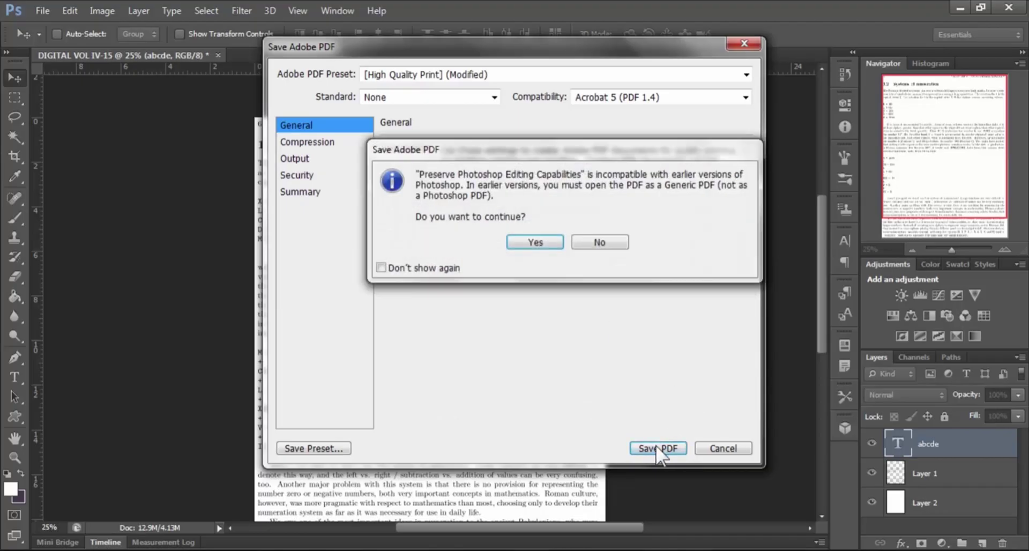
left_click(523, 238)
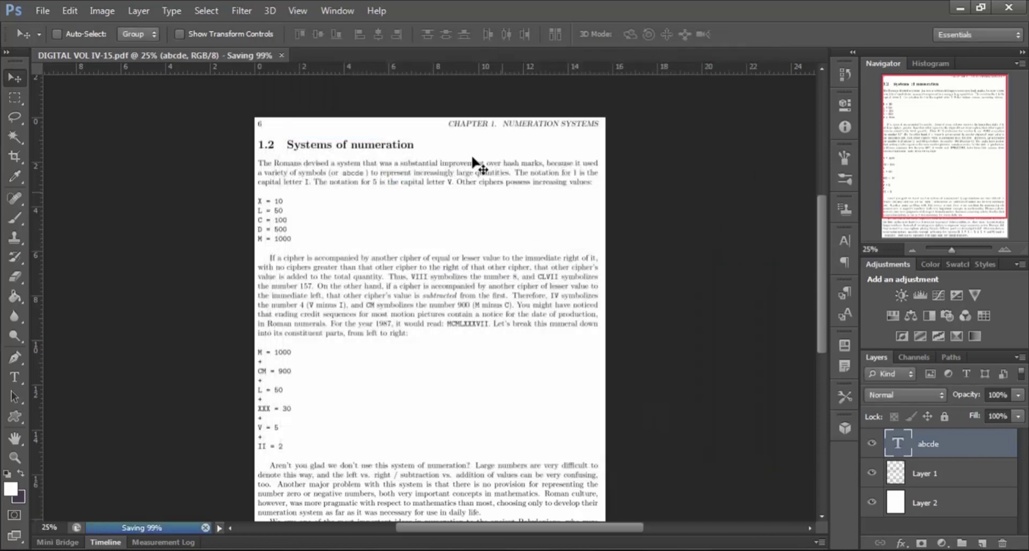
- Minimize Photoshop and open DIGITAL VOL IV-15.pdf in Adobe Reader
left_click(960, 3)
left_click(262, 117)
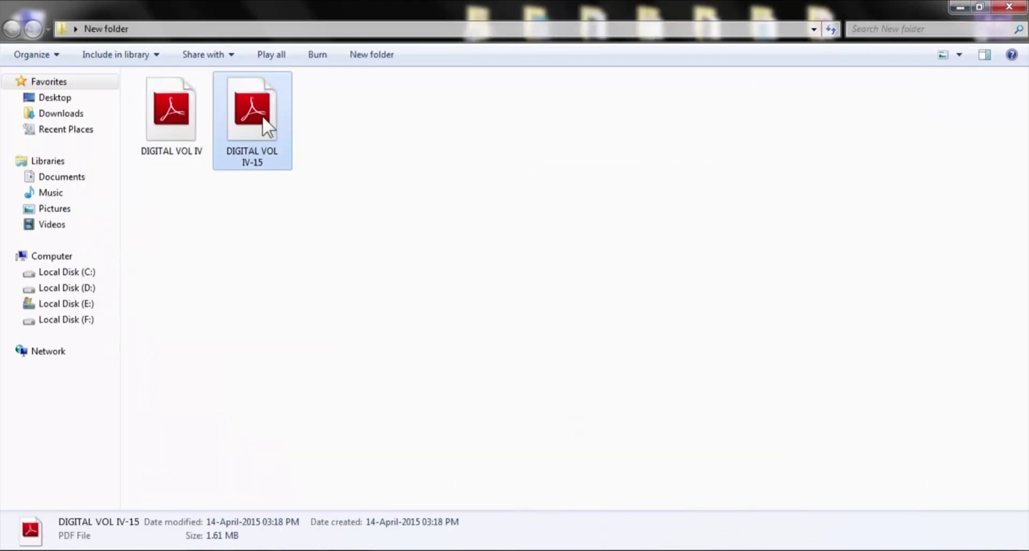
double_click(262, 115)
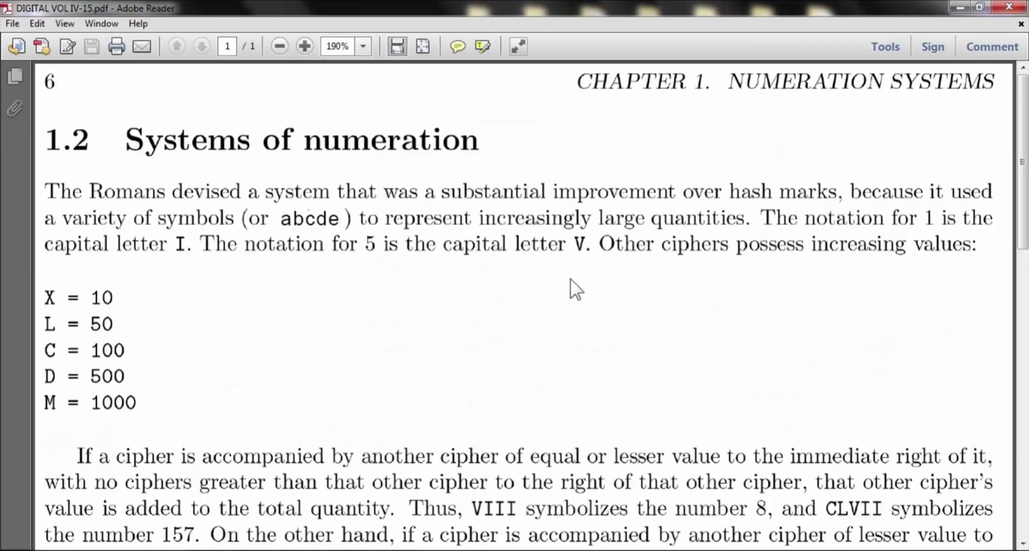
- Check that 'abcde' appears where 'ciphers' was, then fit the whole page in the window
scroll(492, 337, "down", 8)
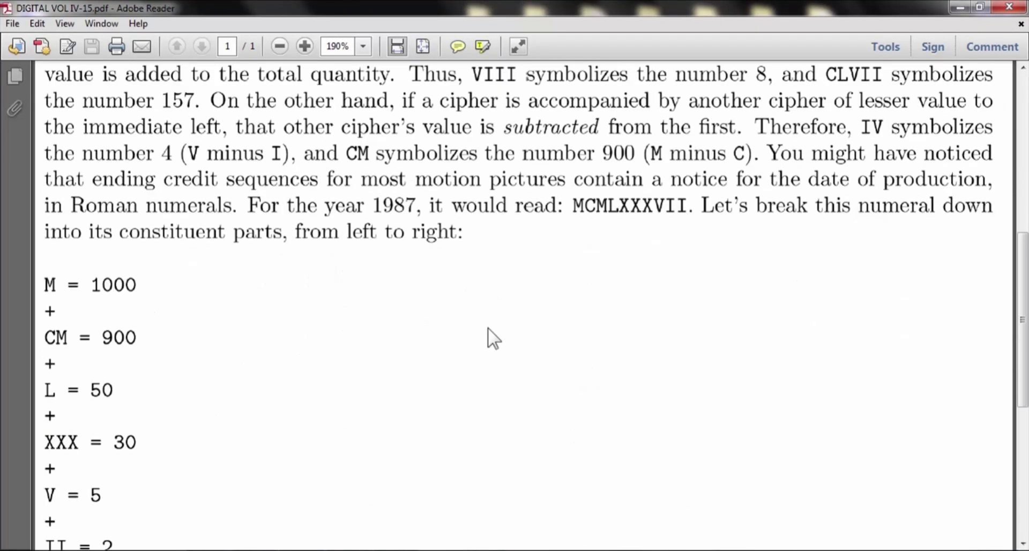
scroll(492, 337, "down", 6)
scroll(491, 340, "up", 13)
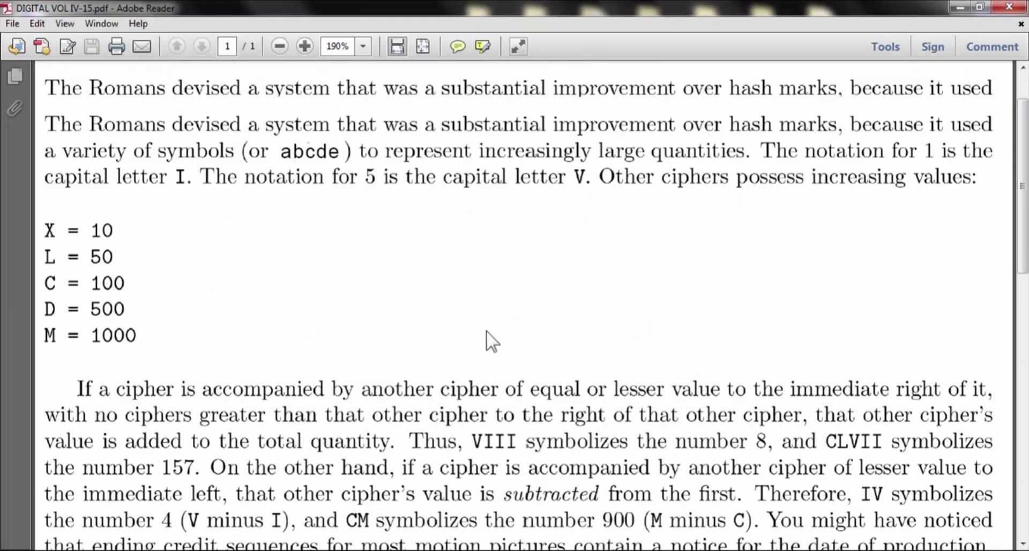
scroll(321, 195, "up", 2)
left_click_drag(283, 218, 365, 220)
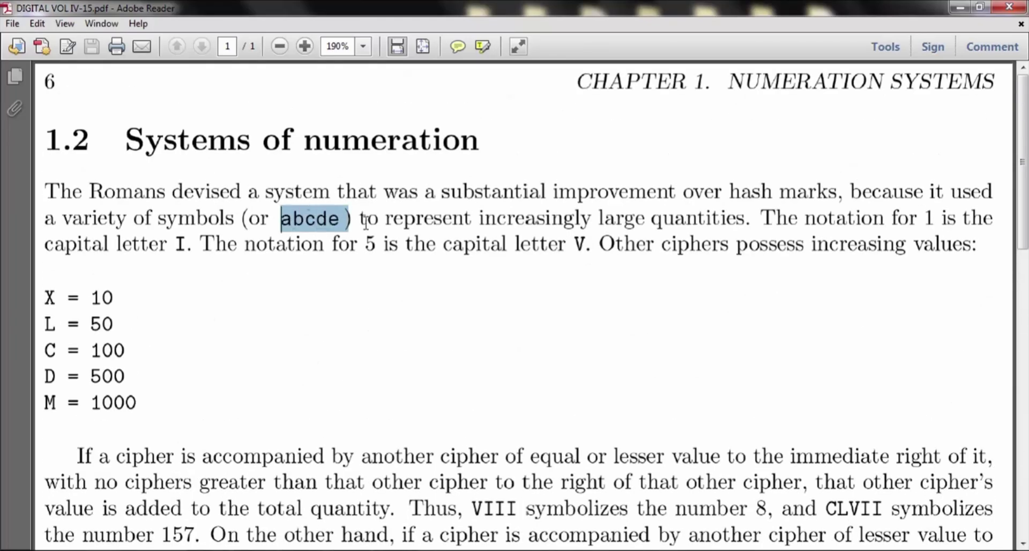
left_click(372, 262)
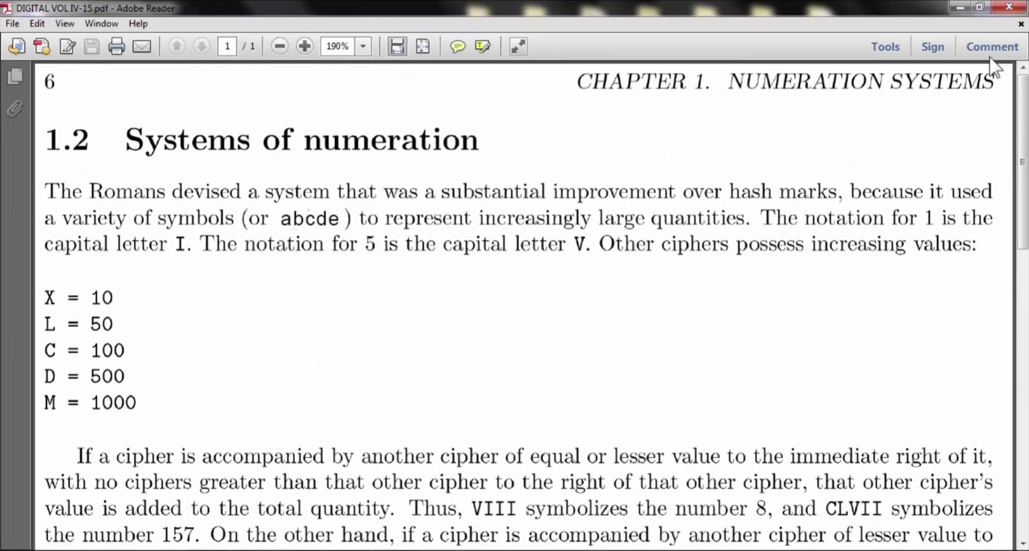
left_click(423, 47)
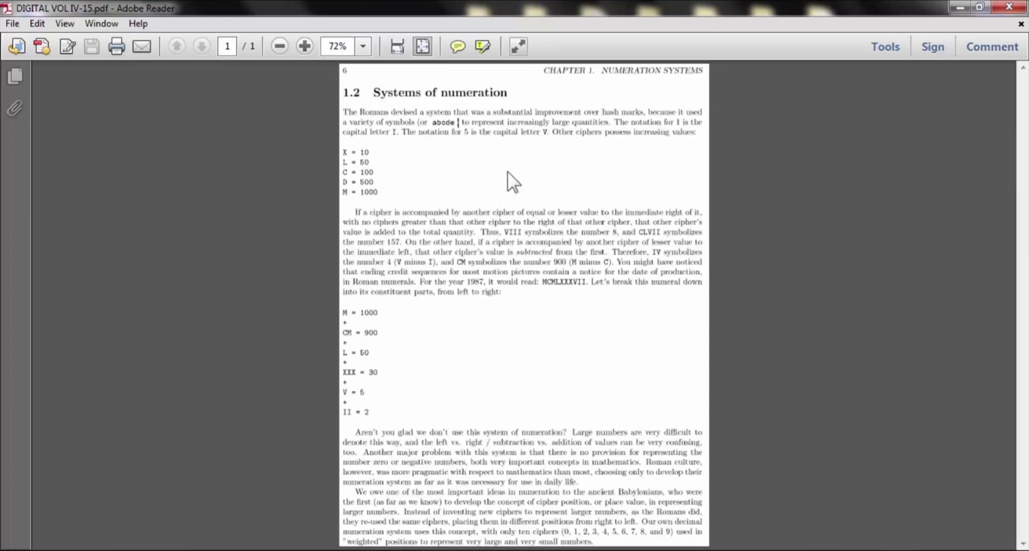